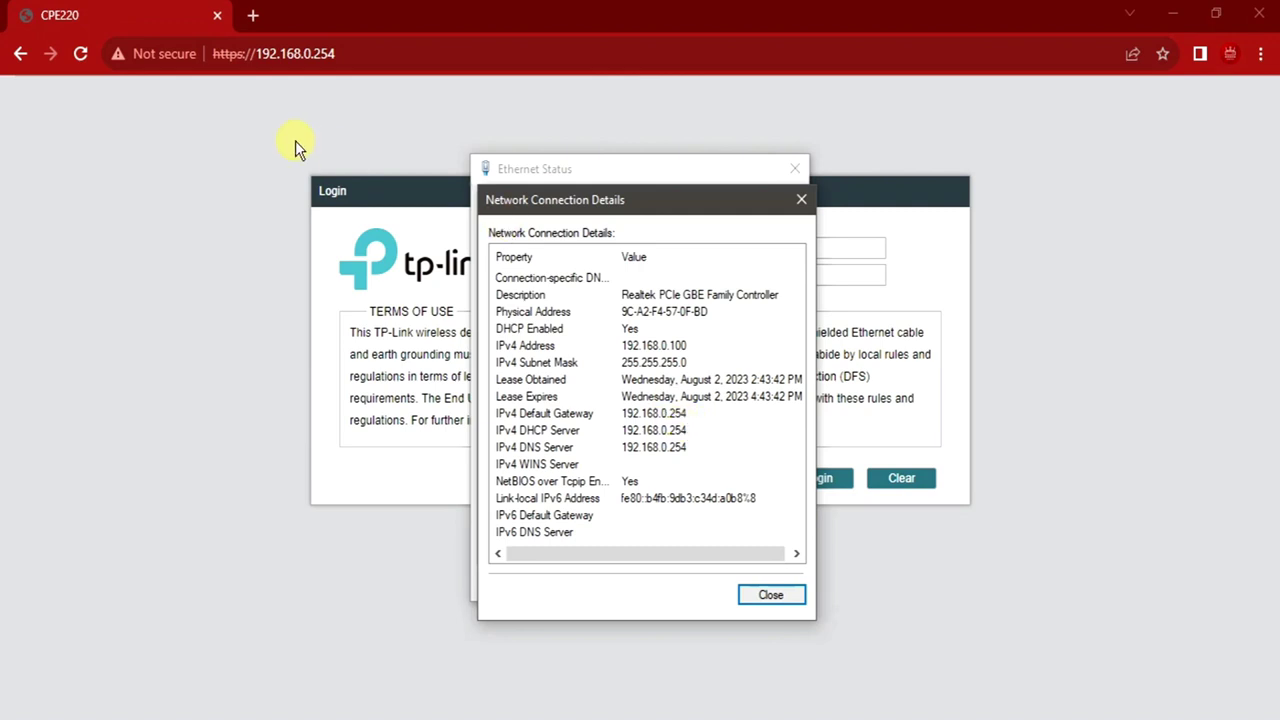
Bring the Chrome window with the CPE220 login page to the front
left_click(380, 58)
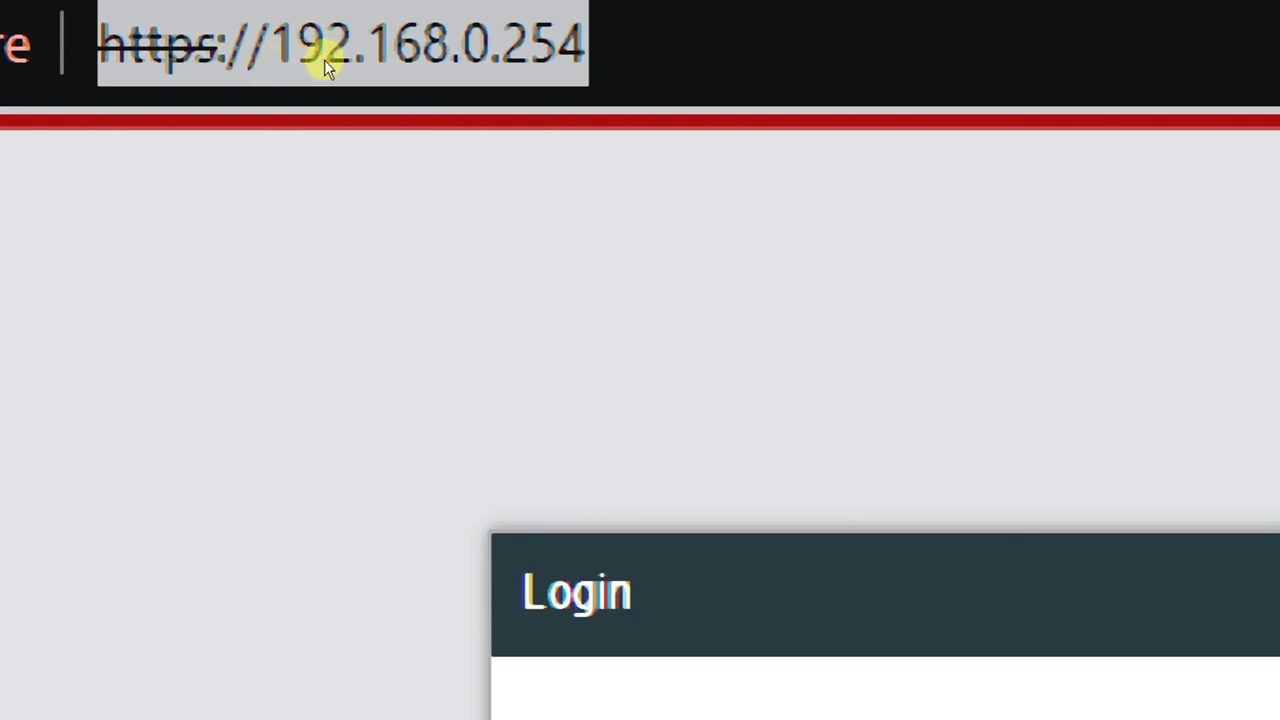
Sign in to the CPE220 with user name admin and the administrator password
left_click(744, 260)
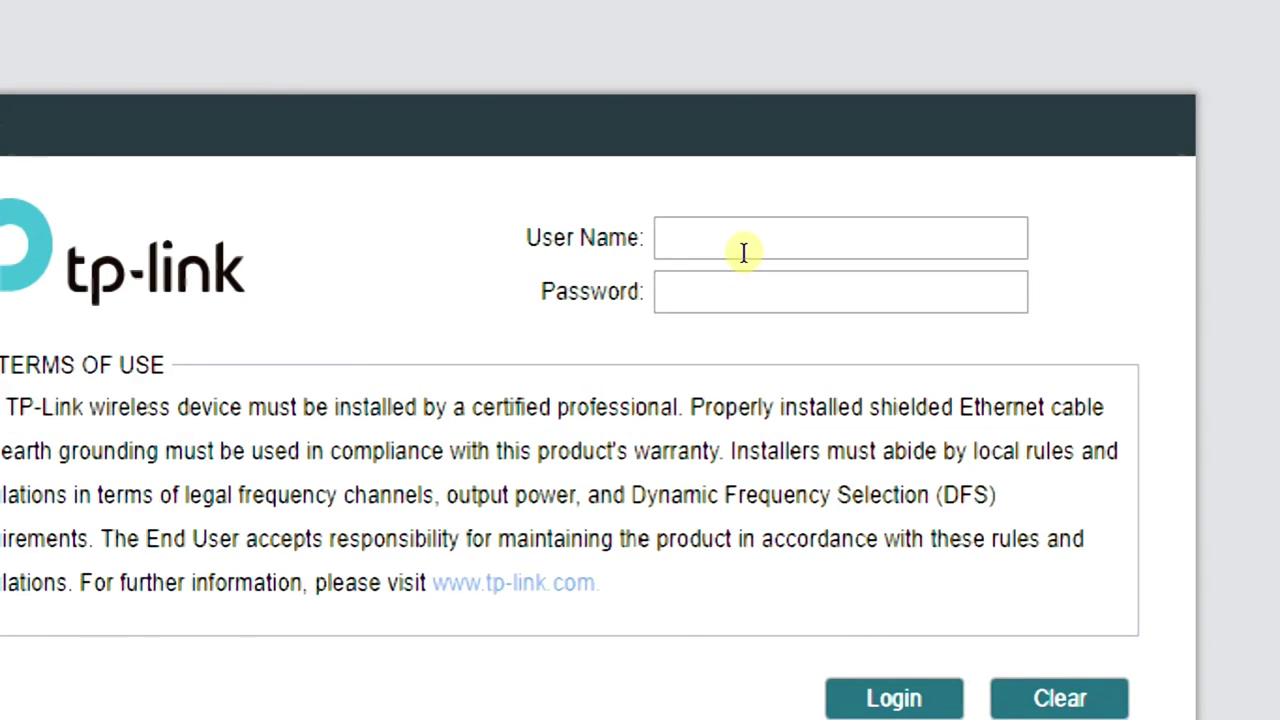
type("admin")
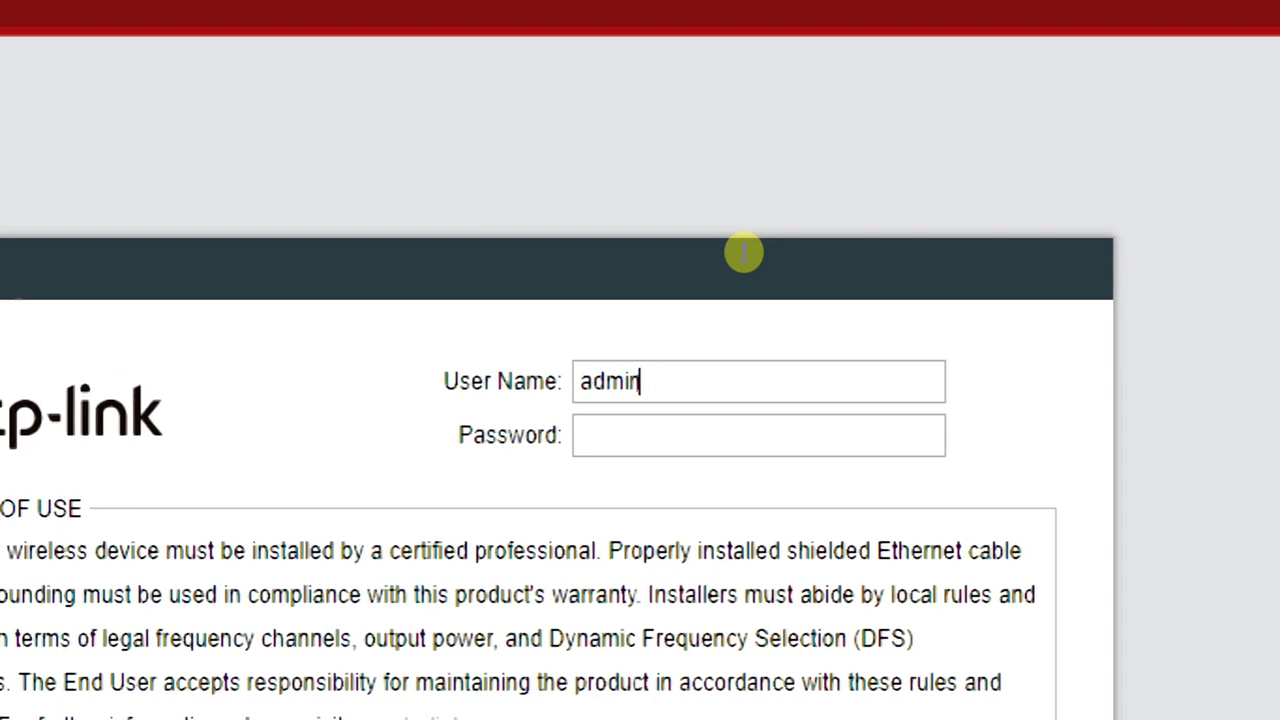
key("Tab")
type("••••••••")
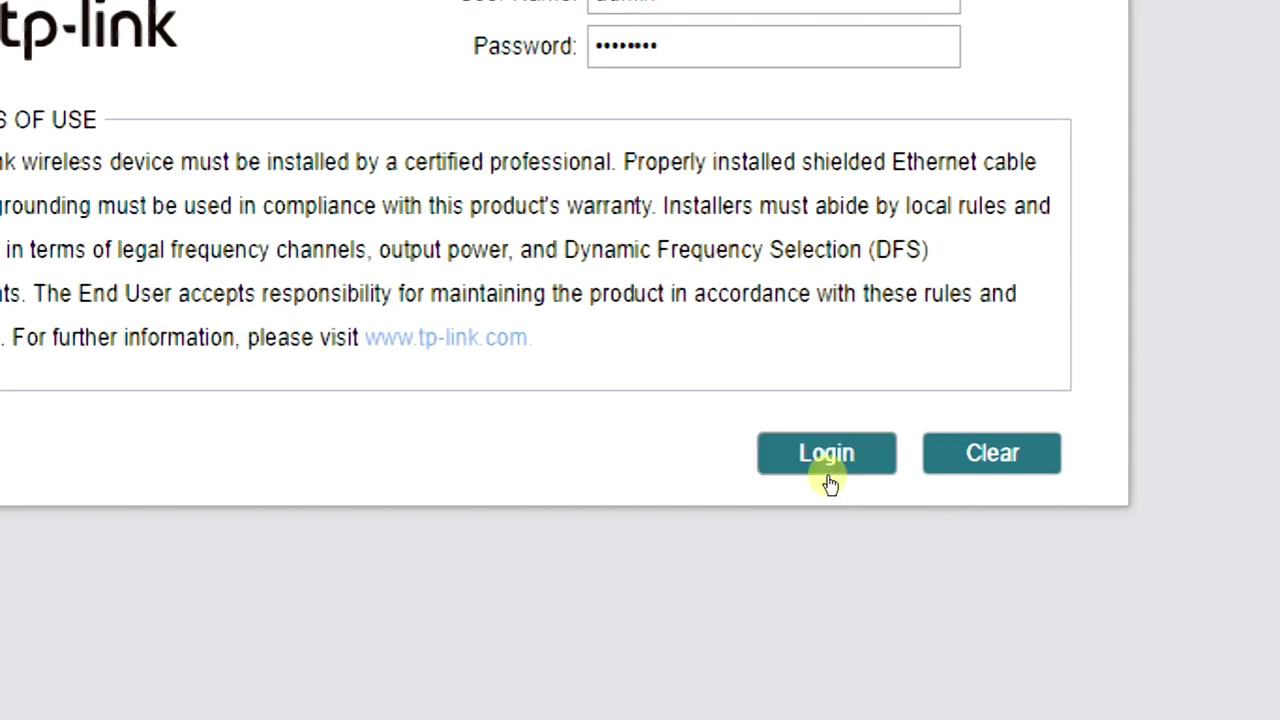
left_click(828, 479)
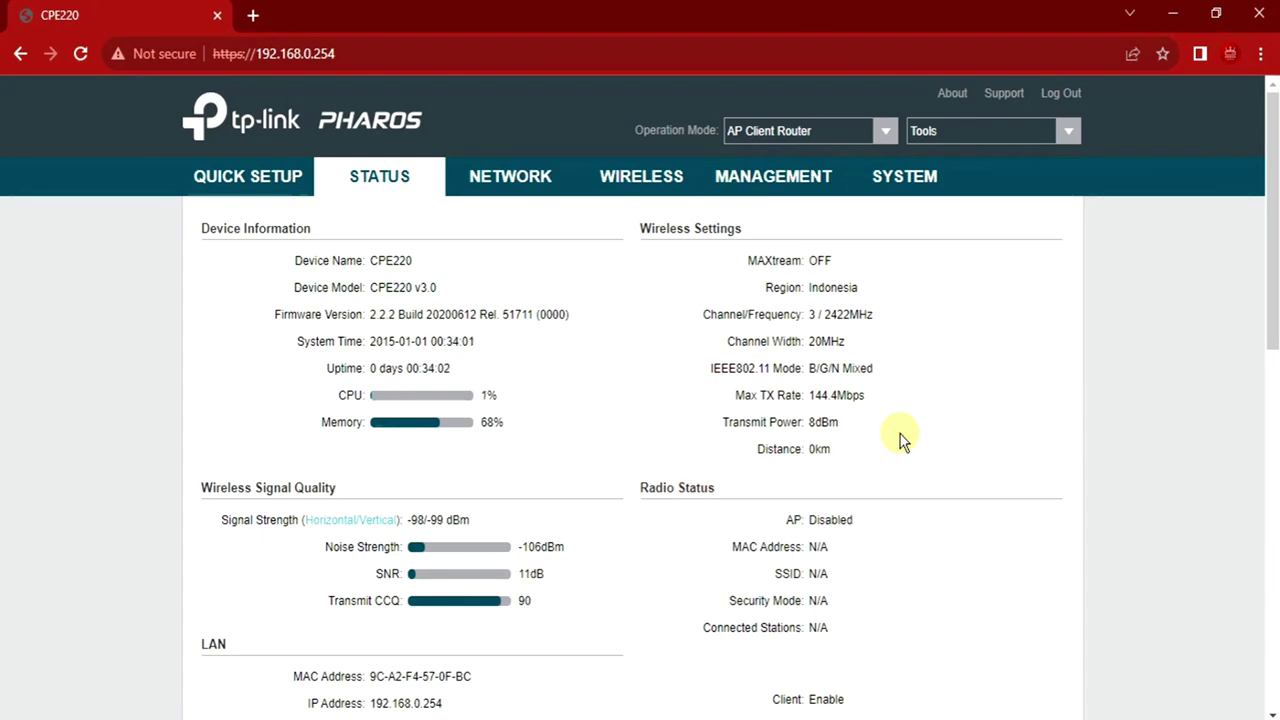
Go to the Wireless page and look over its settings
left_click(624, 192)
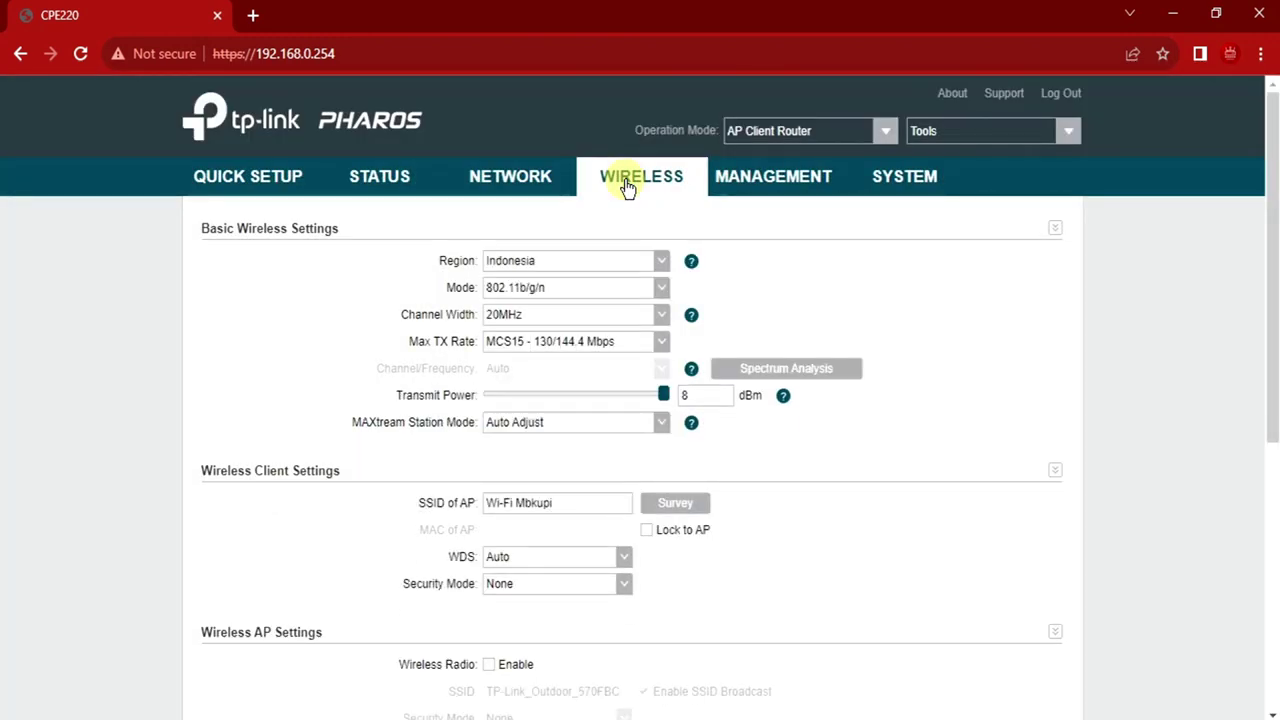
scroll(1051, 345, "down", 4)
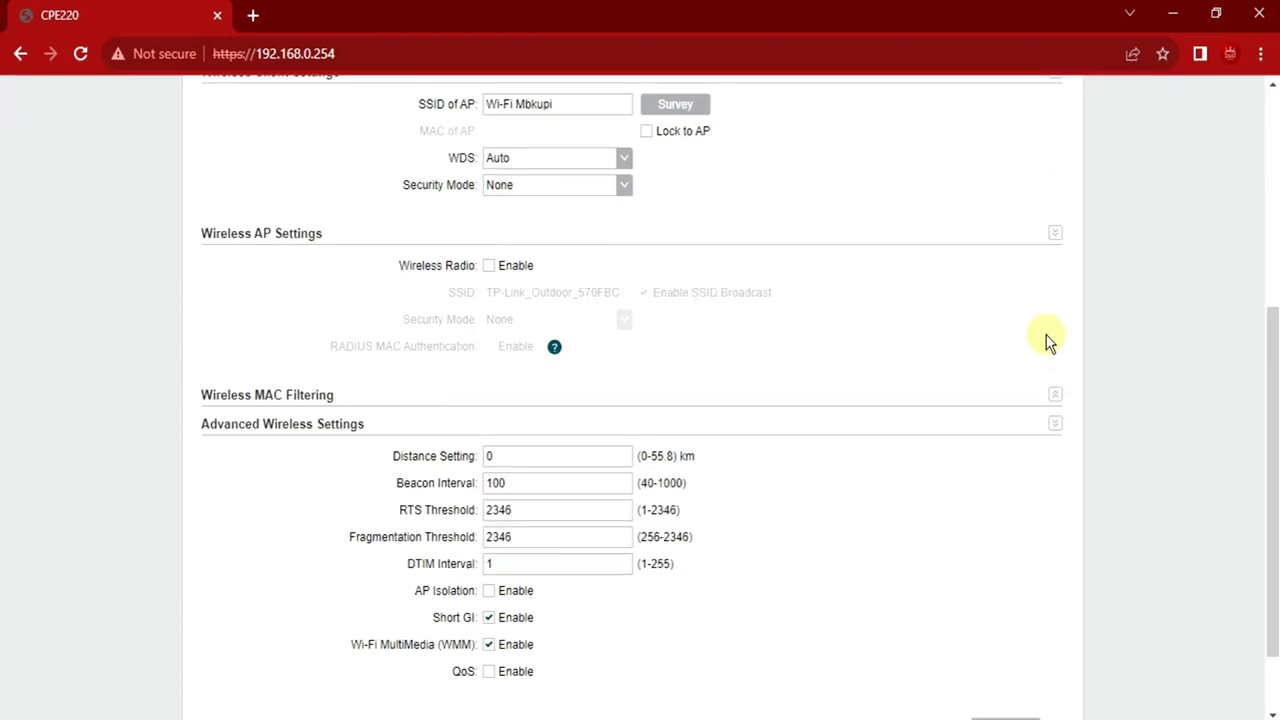
scroll(997, 334, "up", 5)
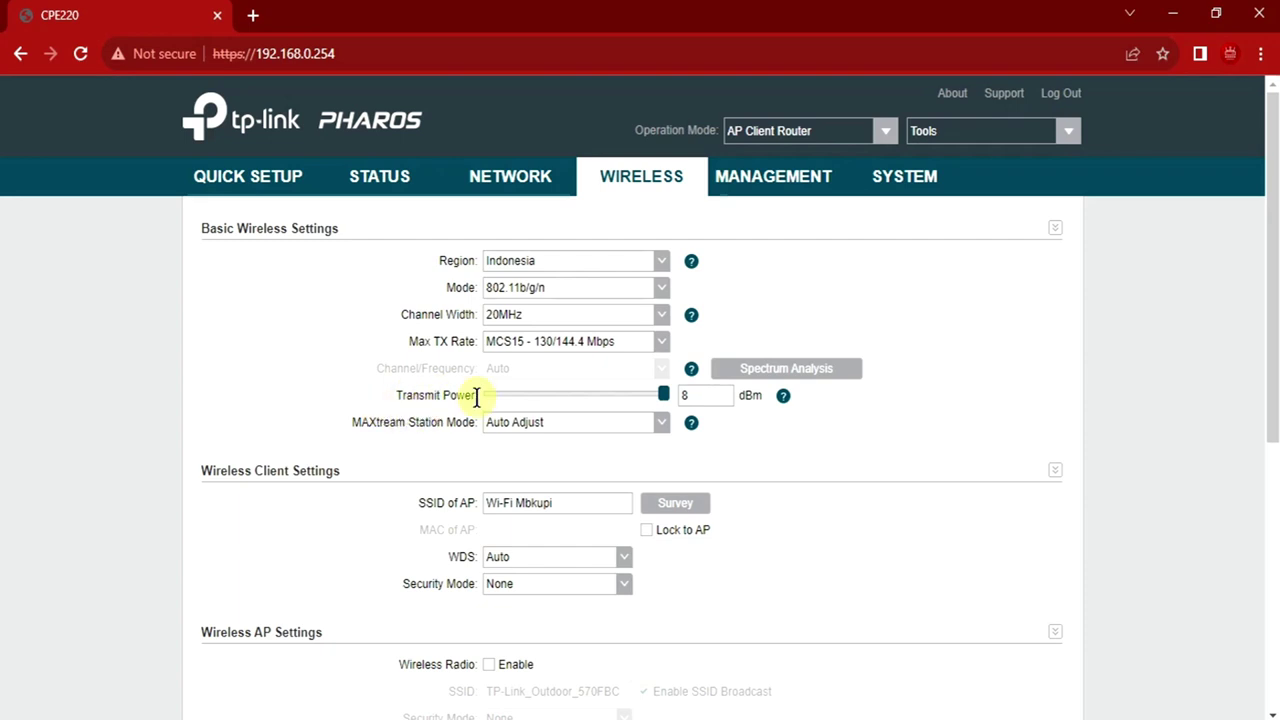
Try adjusting Transmit Power, confirming it cannot go above 8 dBm
mouse_move(665, 405)
left_mouse_down()
mouse_move(440, 394)
mouse_move(664, 396)
left_mouse_up()
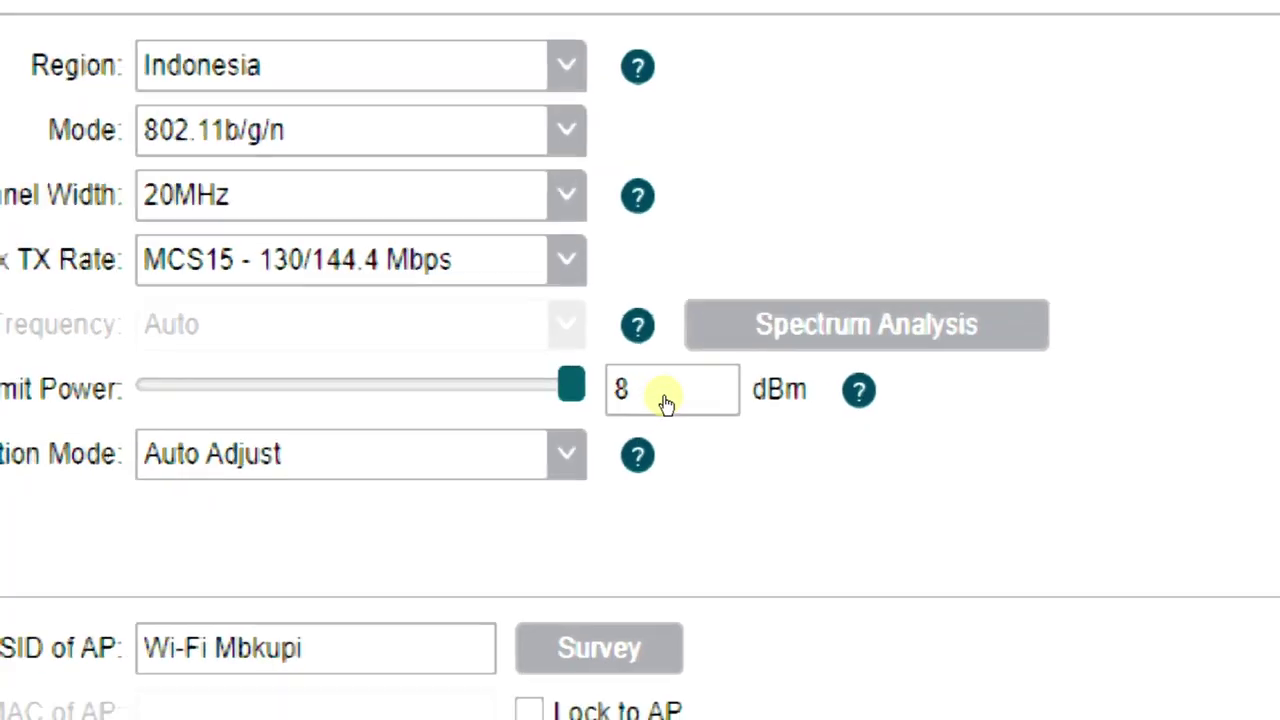
key("Down")
key("Down")
key("Down")
key("Up")
key("Up")
key("Up")
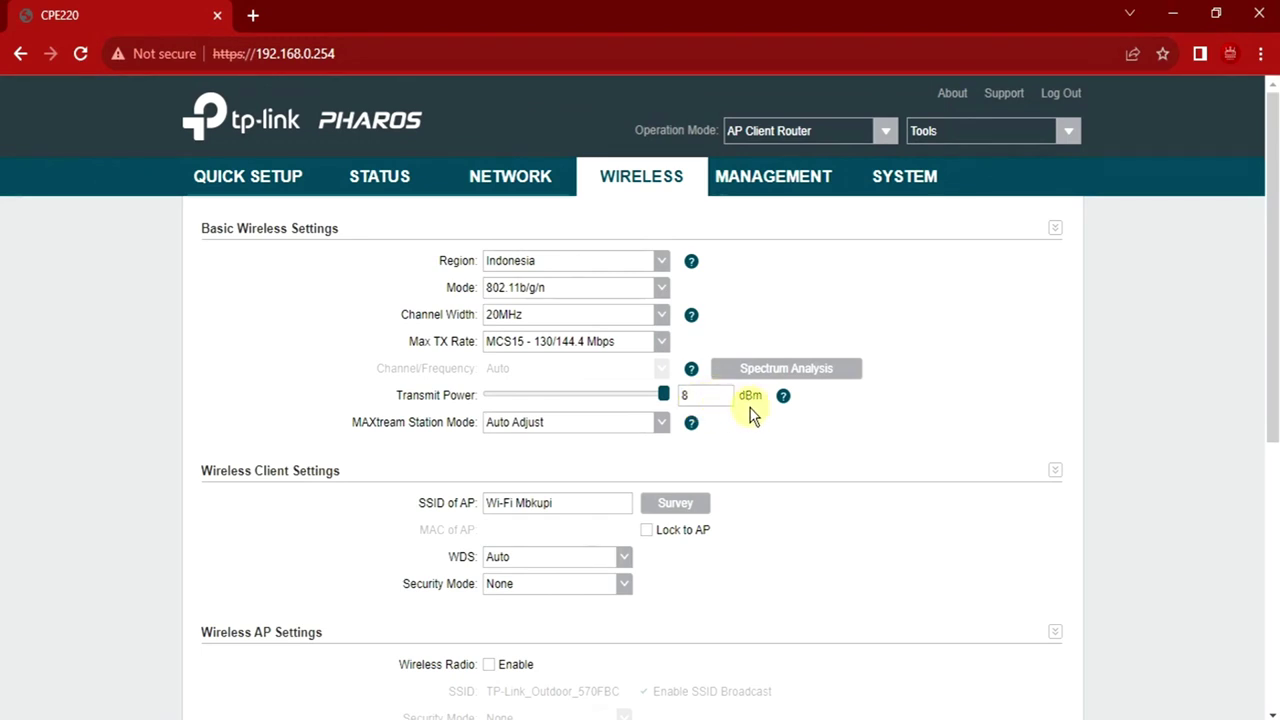
Change the Region from Indonesia to China and accept the Terms of Use
left_click(668, 262)
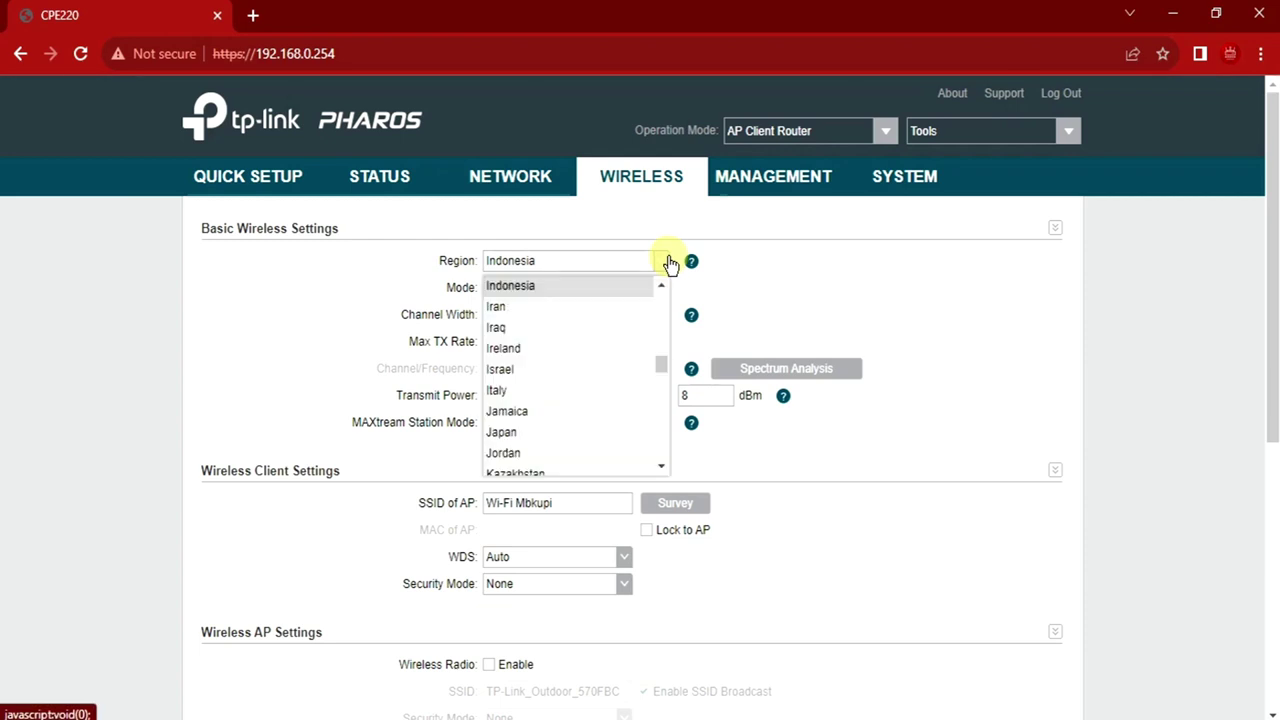
scroll(563, 356, "down", 8)
scroll(565, 360, "down", 15)
scroll(565, 360, "up", 20)
scroll(563, 358, "up", 4)
scroll(575, 370, "down", 2)
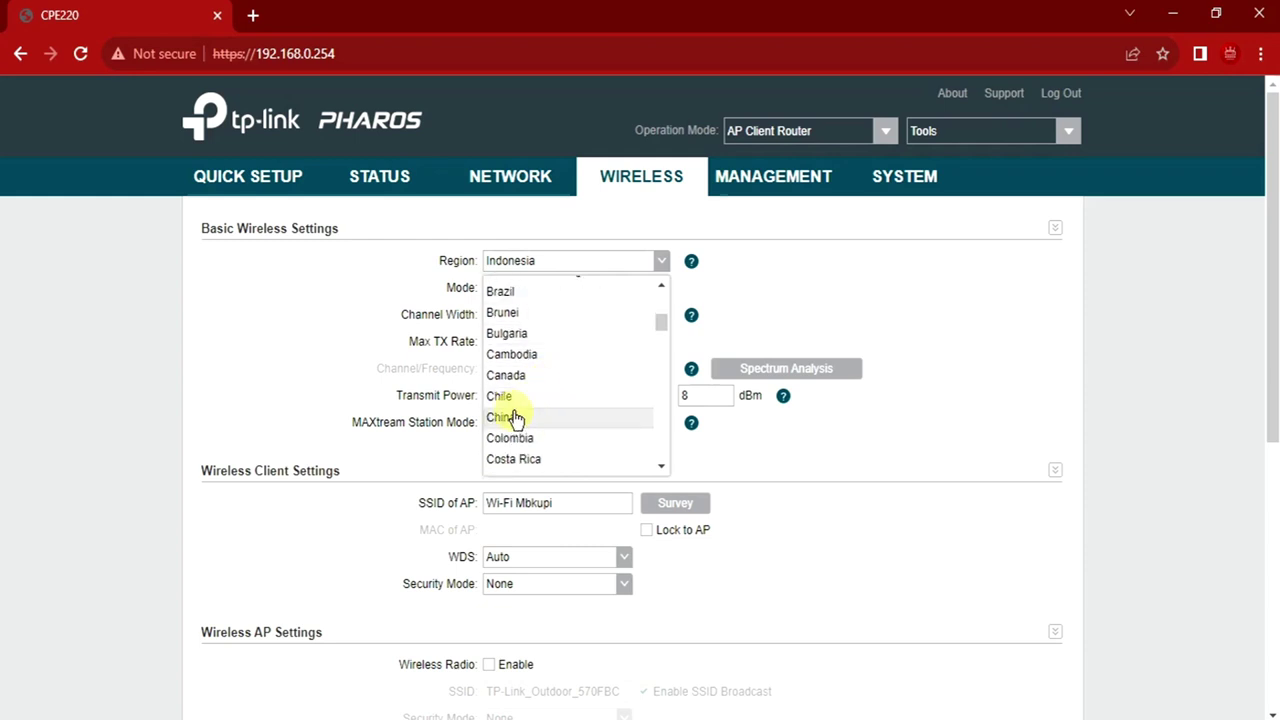
left_click(512, 418)
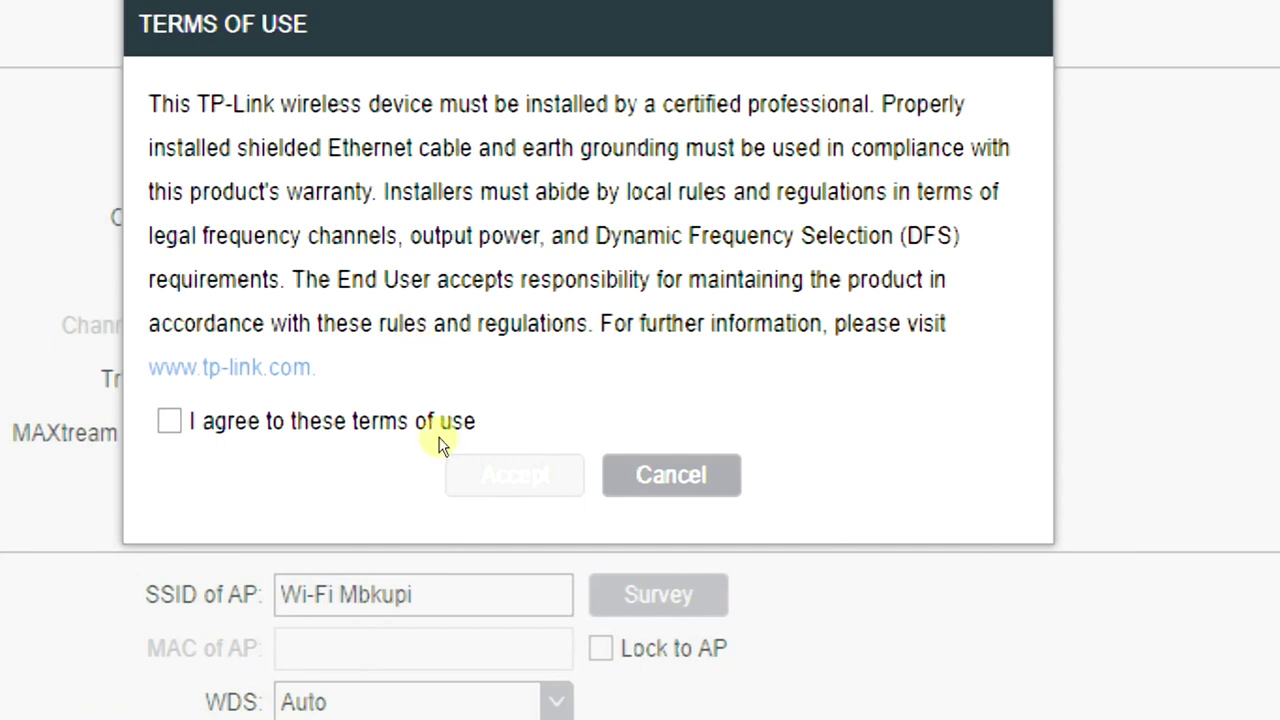
left_click(433, 425)
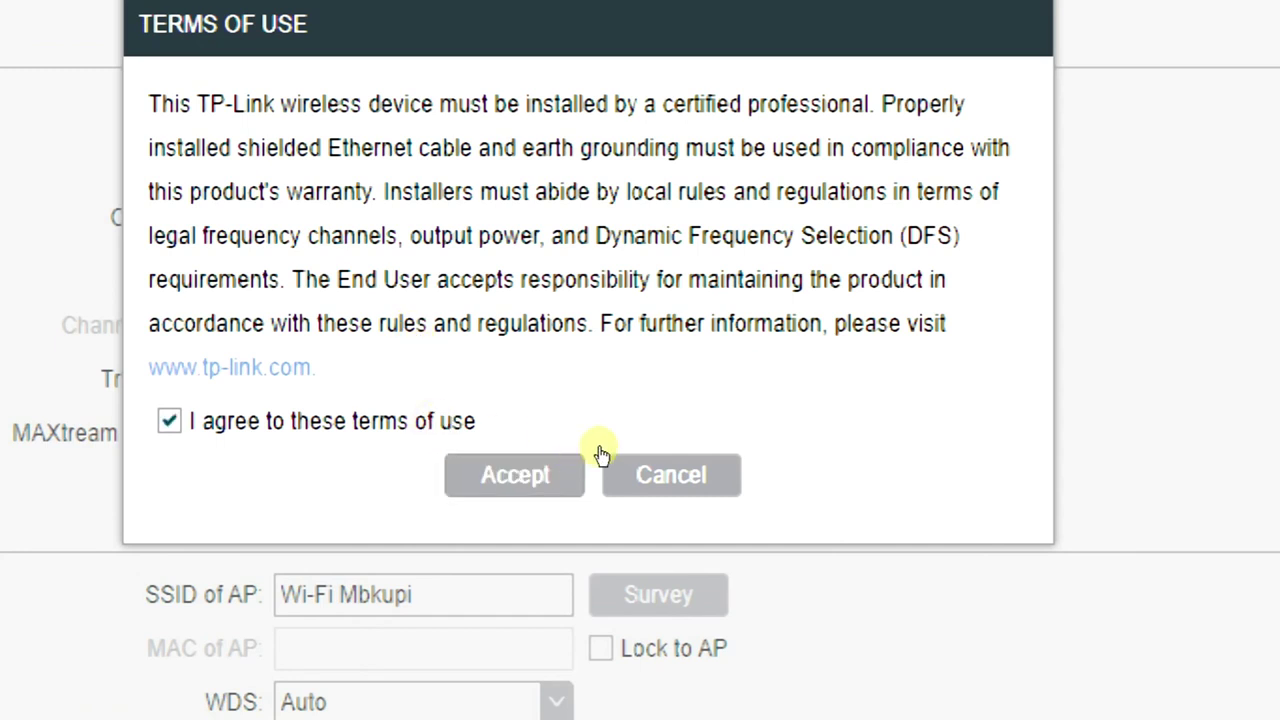
left_click(580, 465)
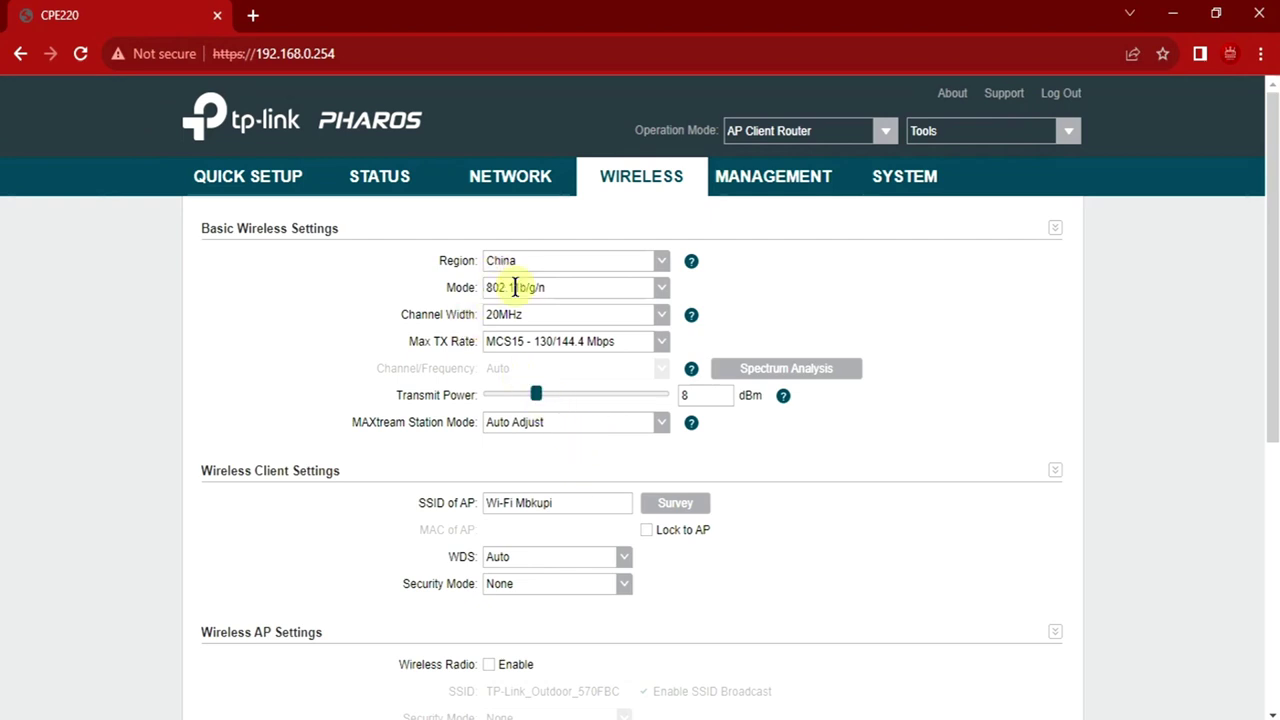
Slide Transmit Power all the way right so it reads 30 dBm
left_click_drag(540, 397, 687, 397)
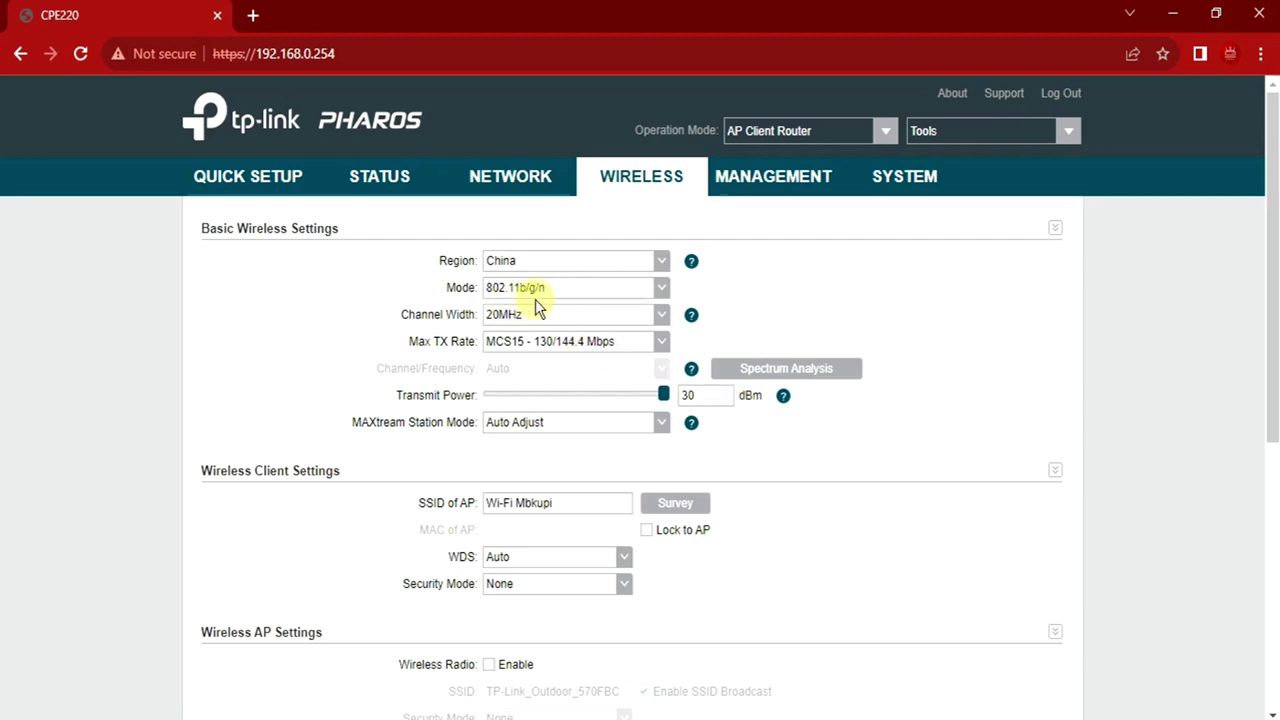
Keep mode 802.11b/g/n and rate MCS15 - 270/300 Mbps, and set Channel Width to 40MHz
left_click(663, 294)
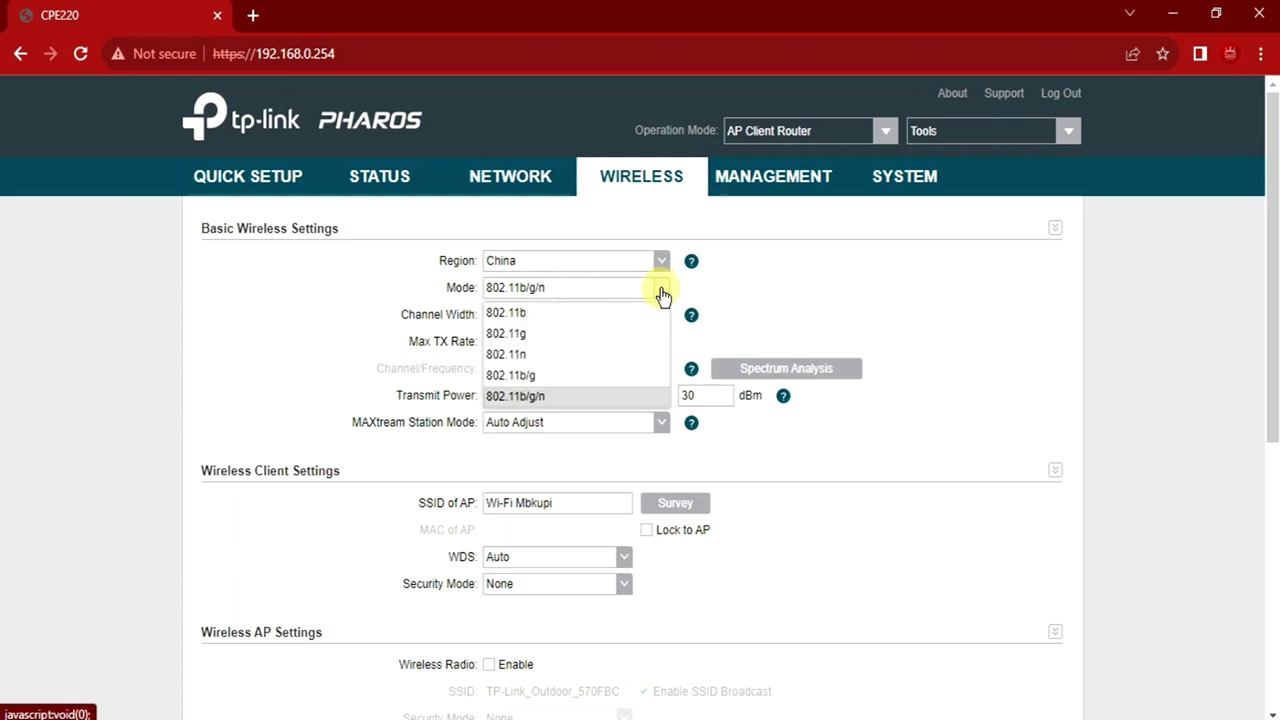
left_click(543, 399)
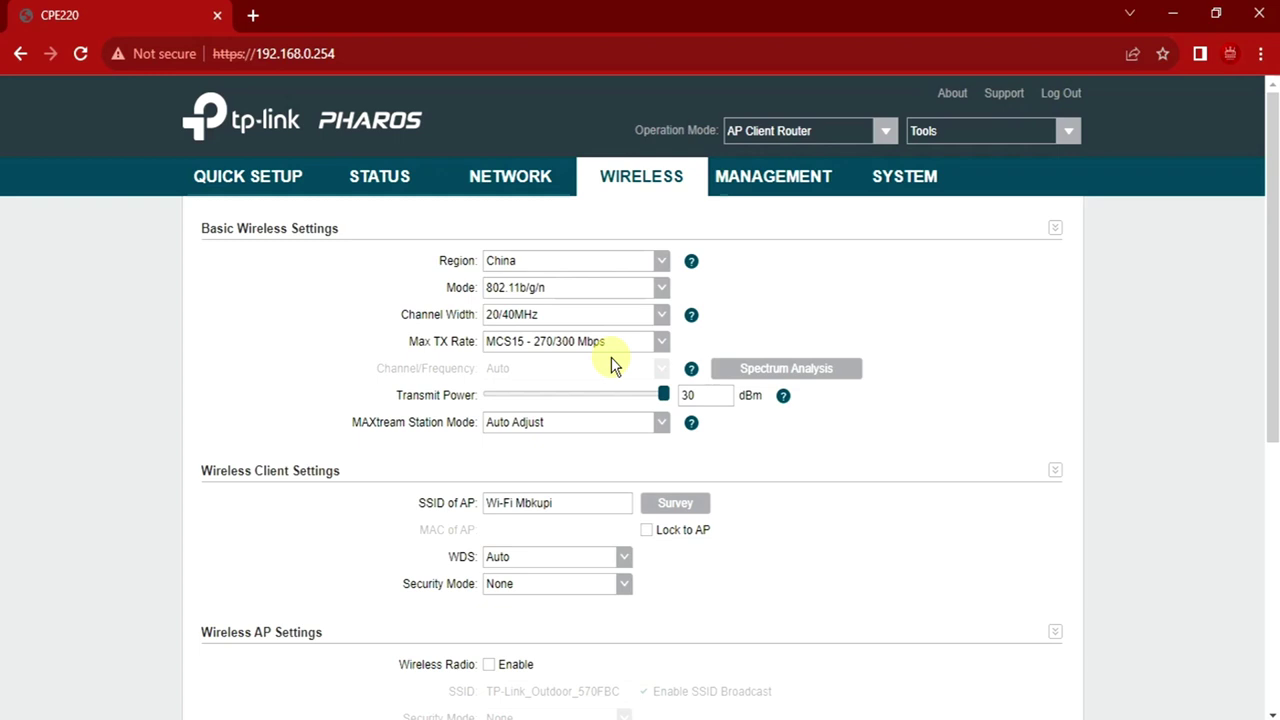
left_click(665, 348)
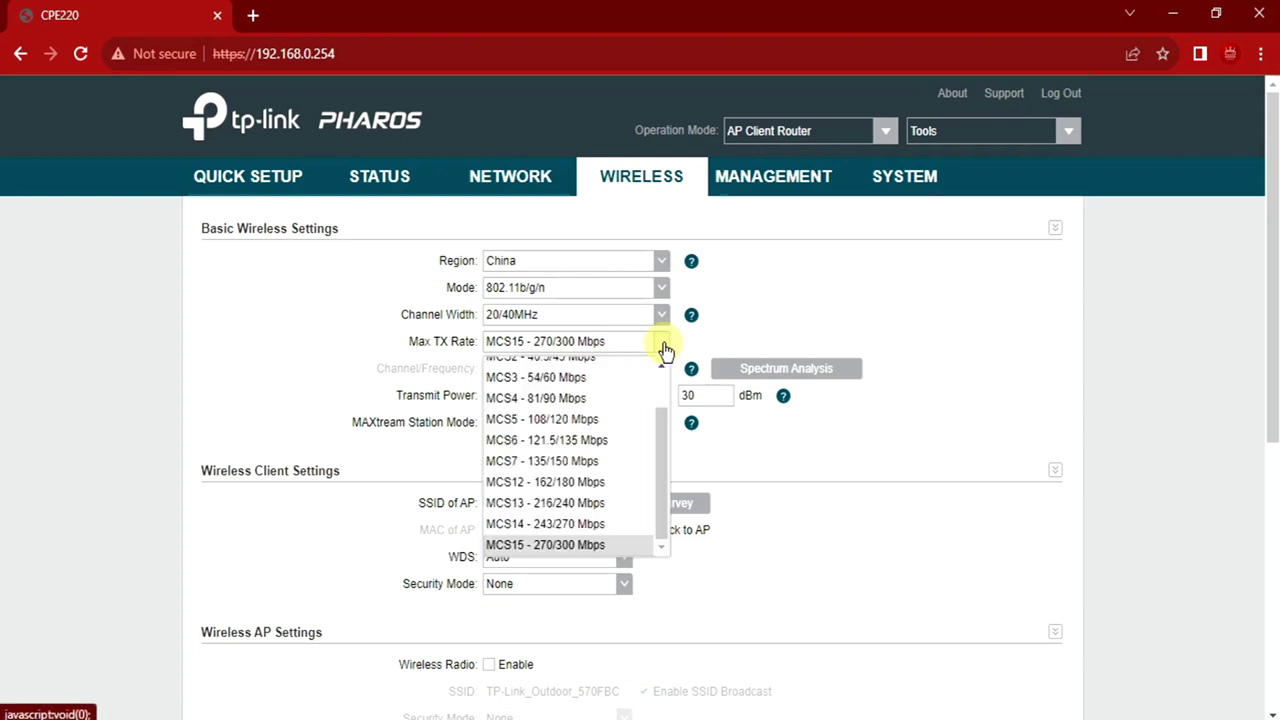
left_click(566, 545)
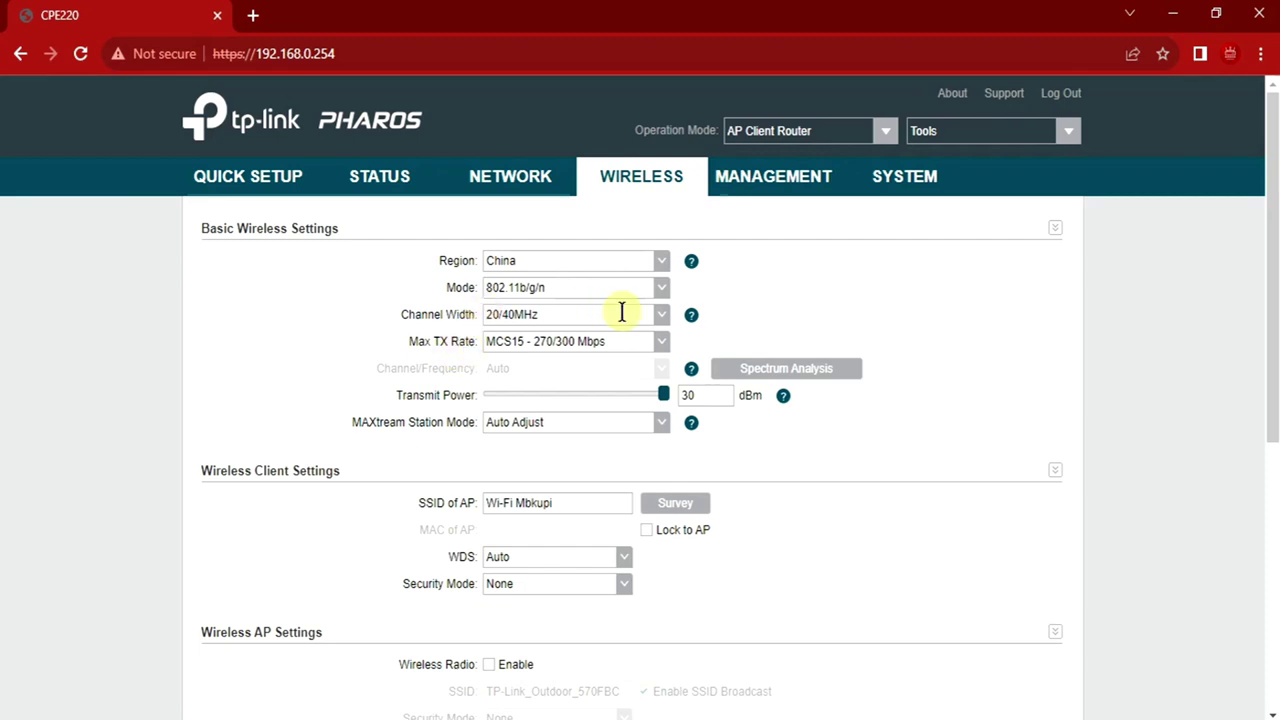
left_click(659, 325)
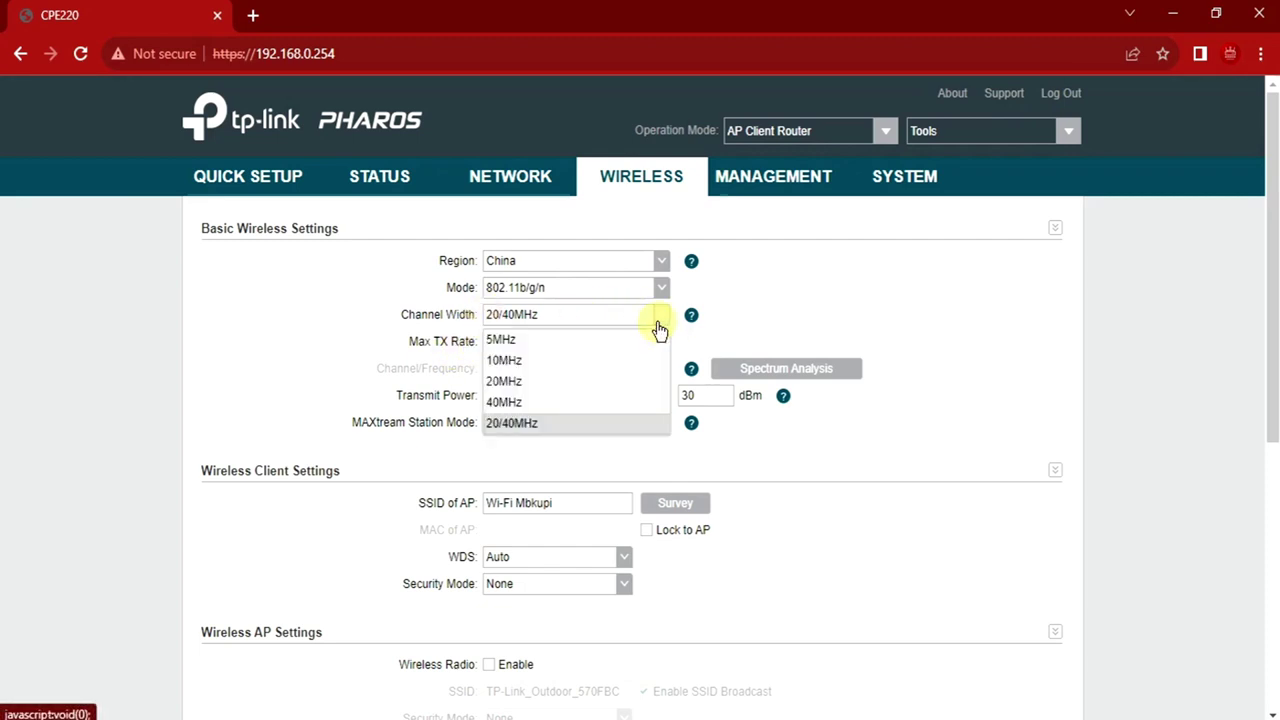
left_click(512, 403)
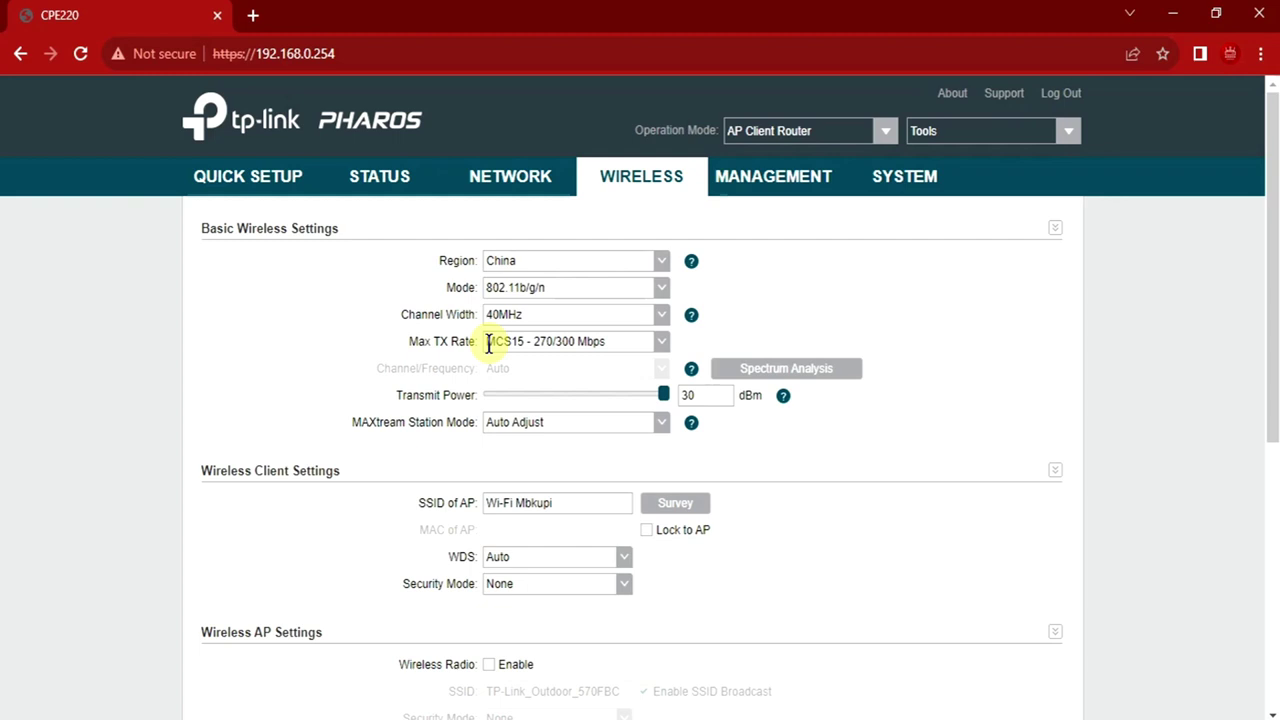
Choose MCS3 - 54/60 Mbps from the top of the Max TX Rate list
left_click(659, 346)
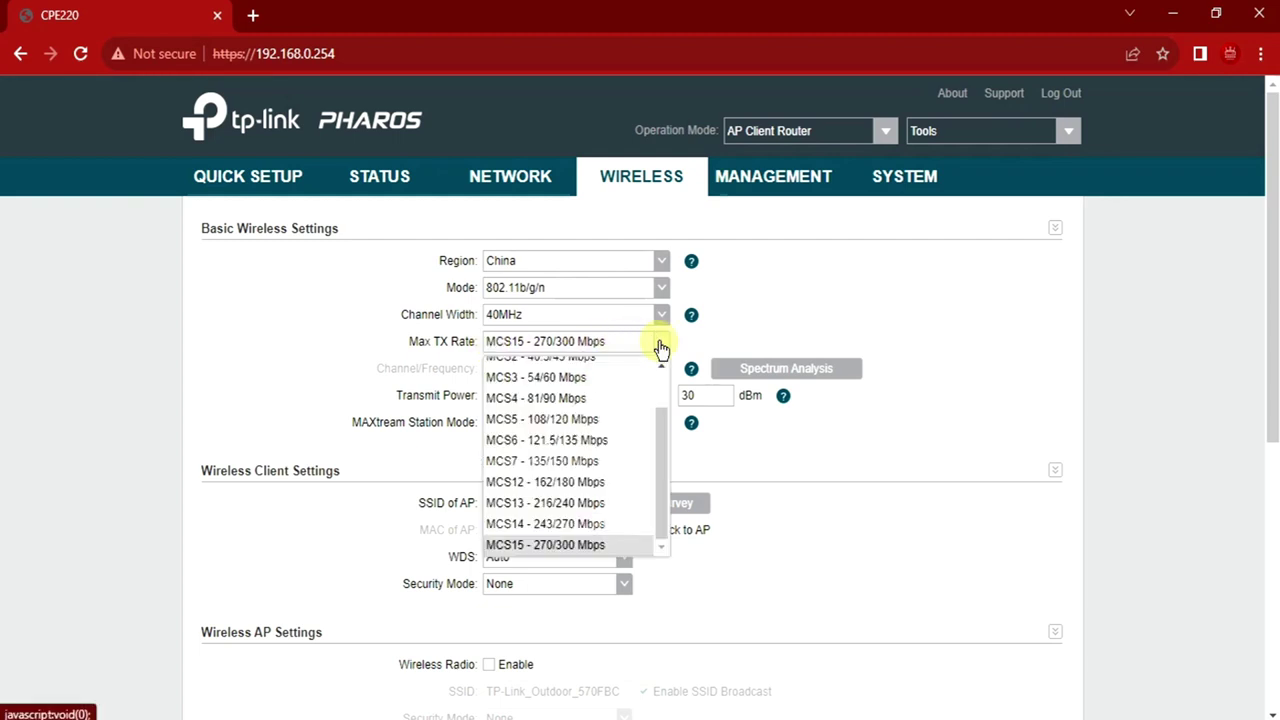
scroll(624, 400, "up", 2)
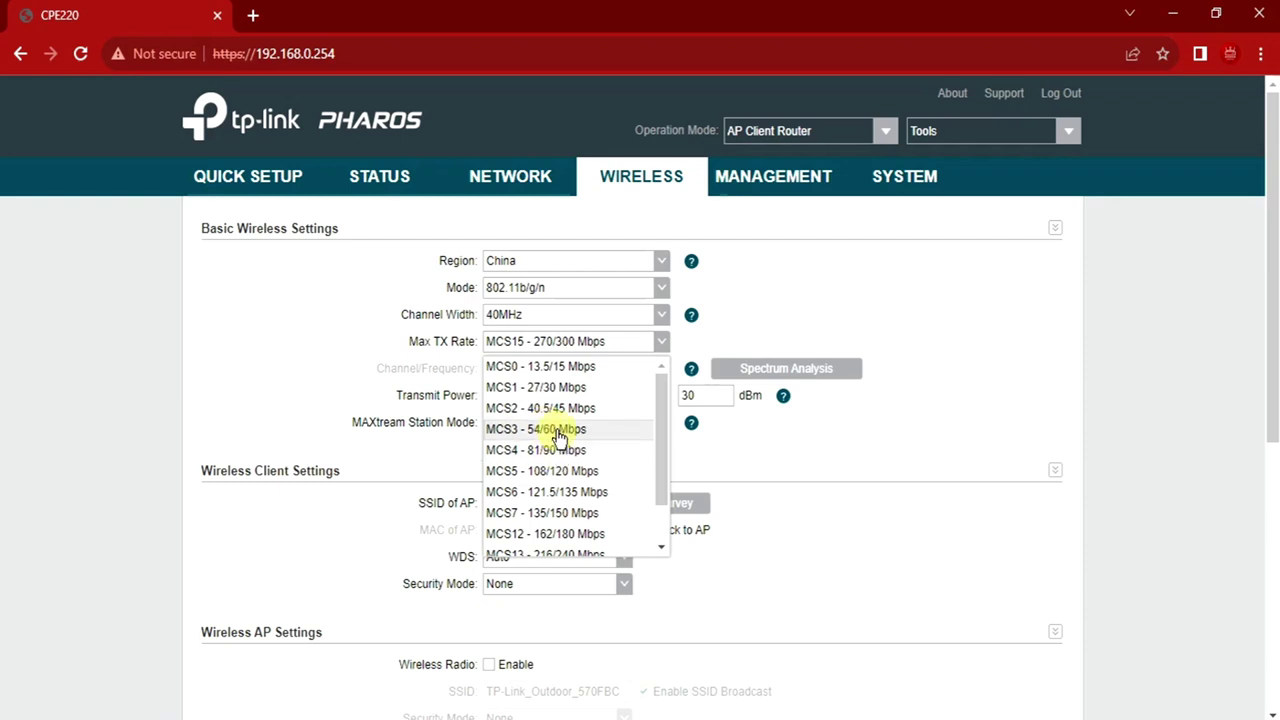
left_click(558, 438)
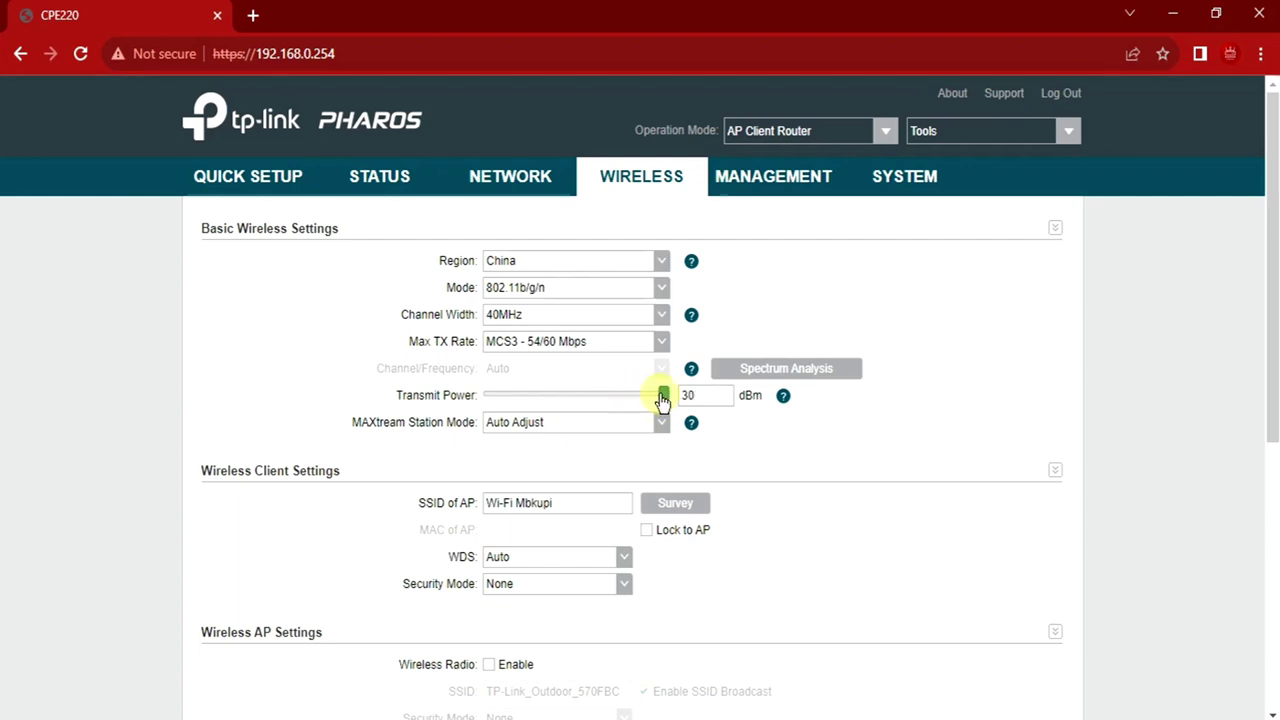
Reduce Transmit Power to 26 dBm and bring Advanced Wireless Settings into view
left_click_drag(677, 395, 640, 398)
scroll(908, 420, "down", 3)
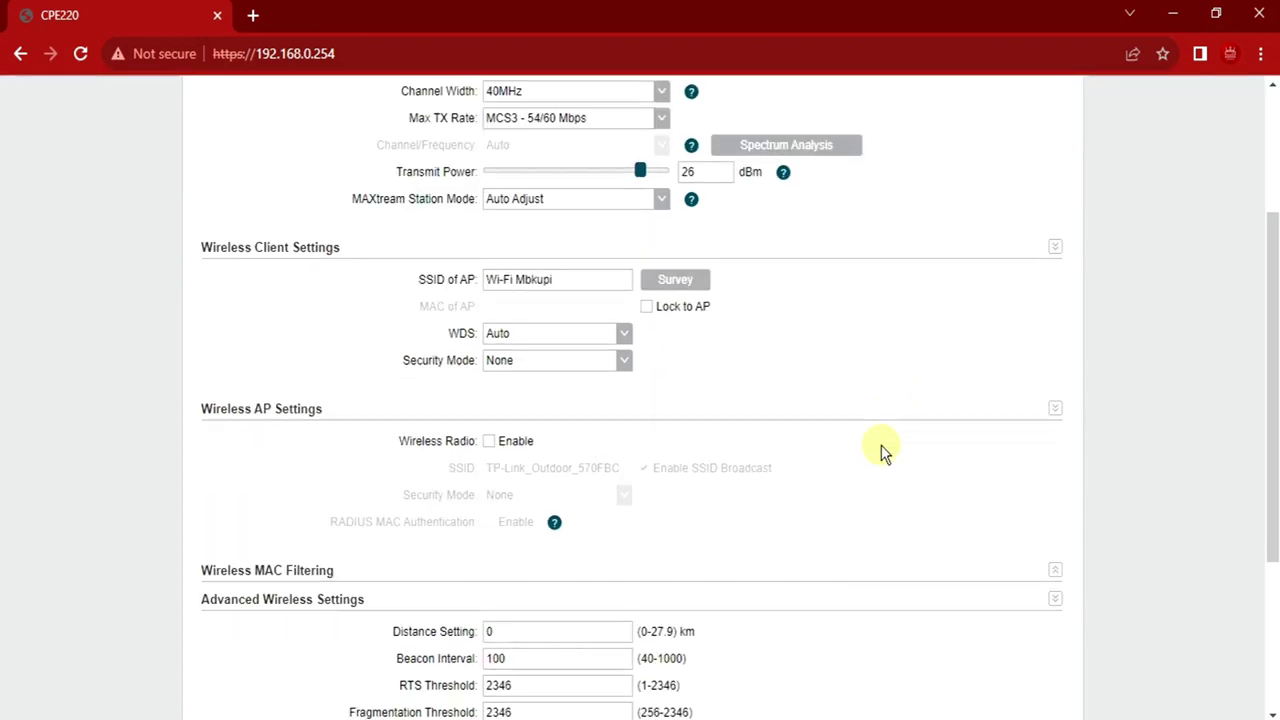
scroll(877, 442, "down", 2)
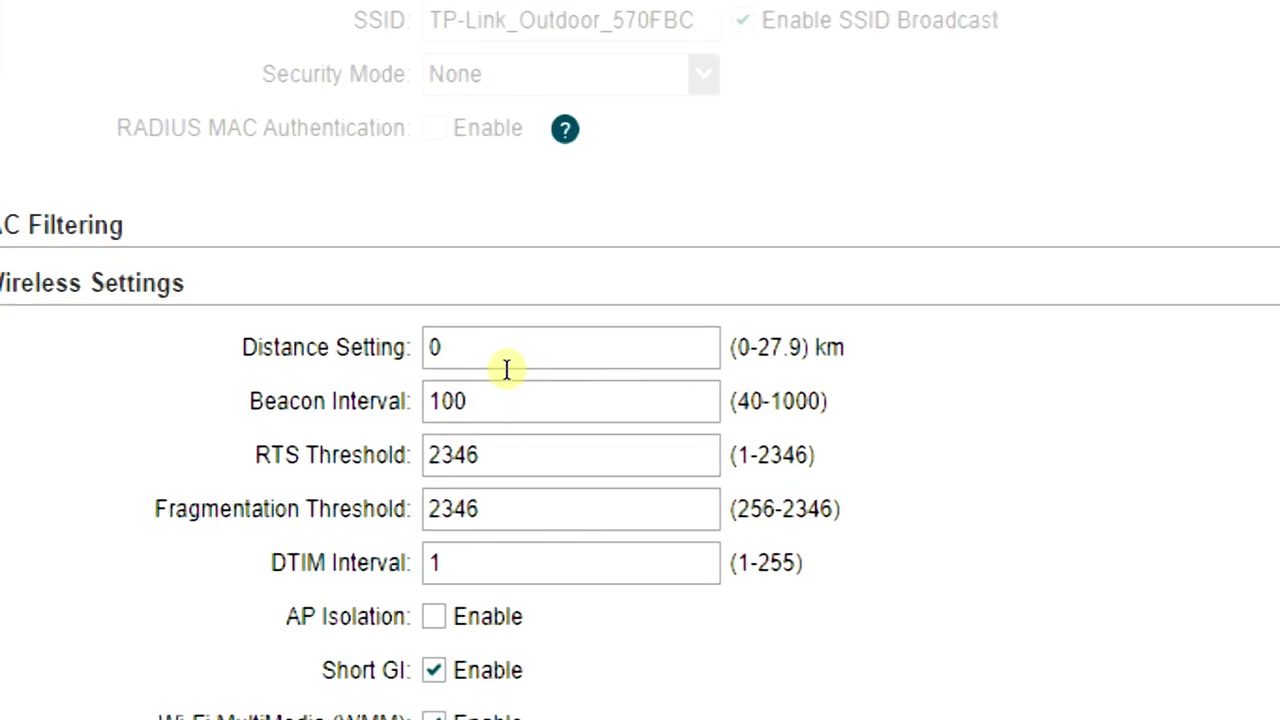
Enter 15 in Distance Setting and 500 in Beacon Interval
double_click(486, 363)
type("15")
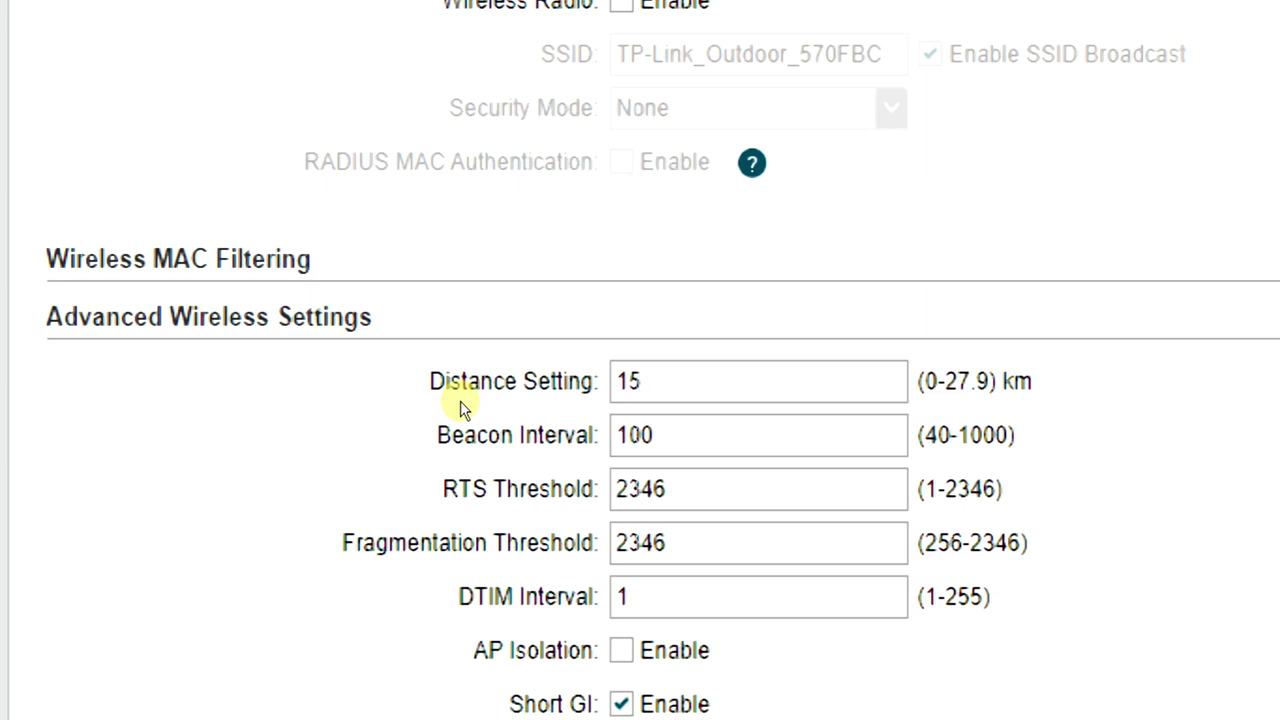
key("Tab")
type("5")
scroll(479, 393, "down", 1)
type("00")
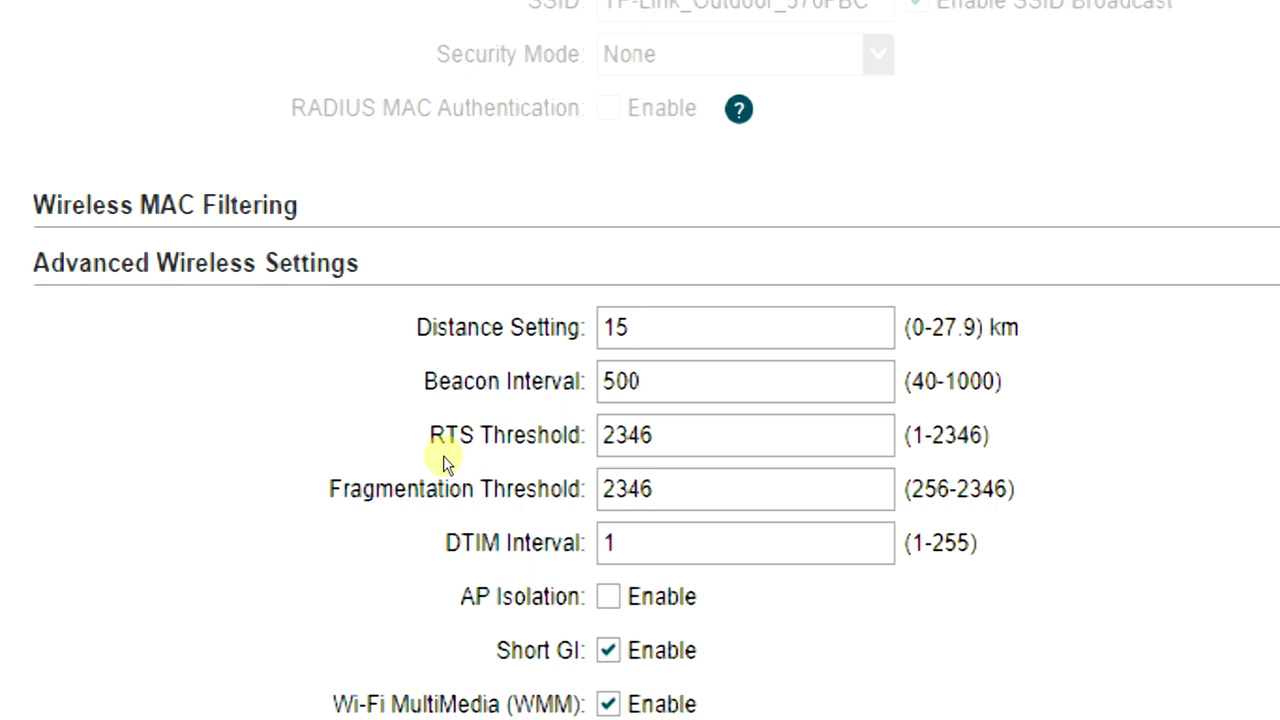
Set DTIM Interval to 3 and enable AP Isolation, then return to the page top
key("Tab")
key("Tab")
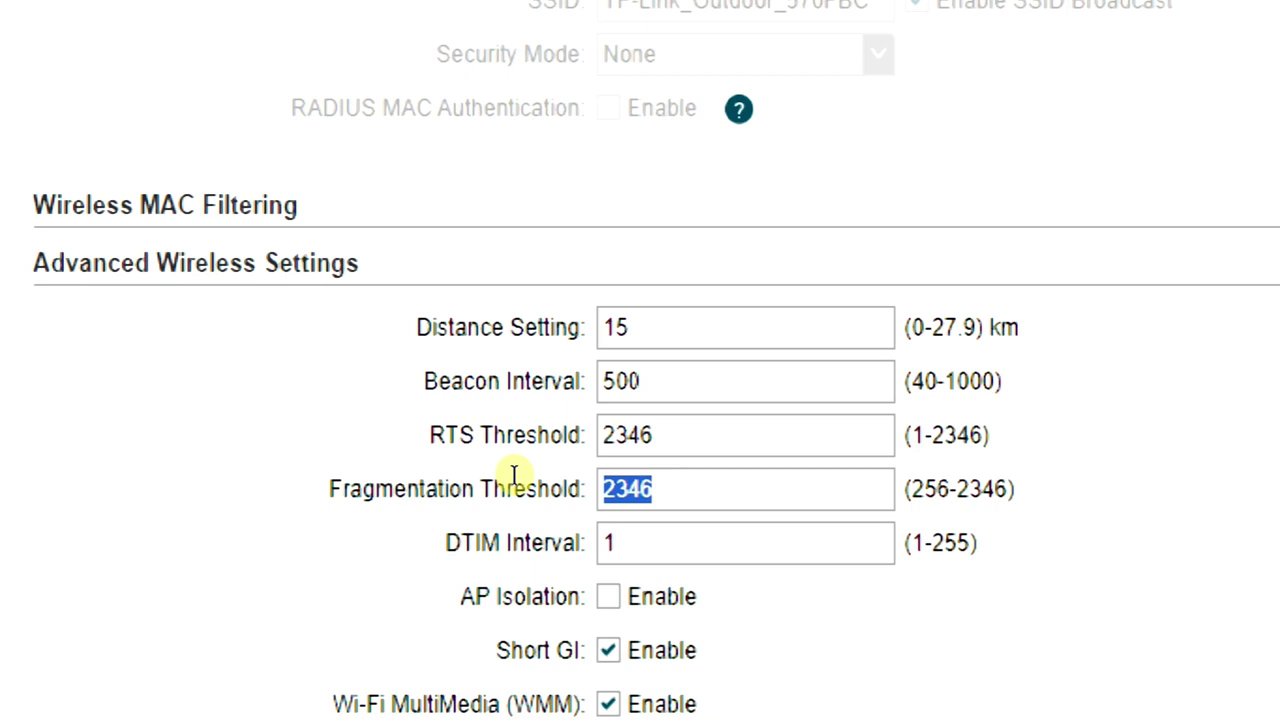
key("Tab")
type("3")
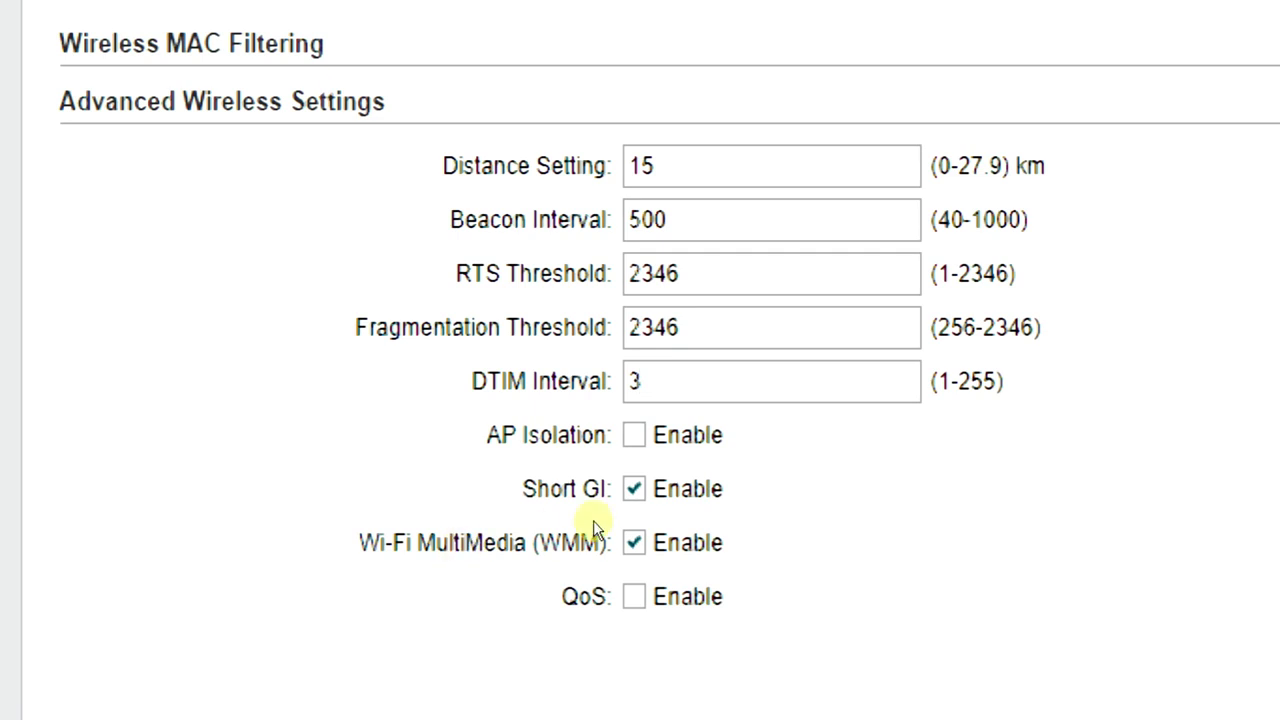
key("Tab")
key("space")
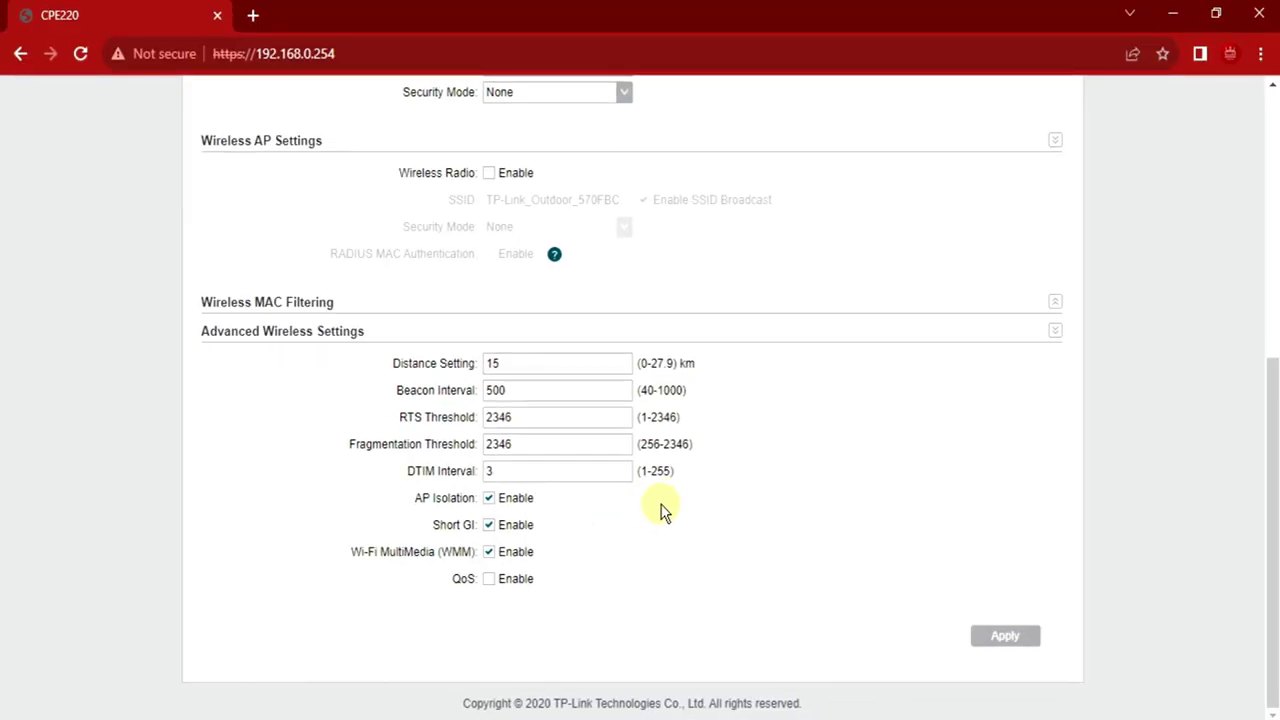
scroll(670, 470, "up", 5)
scroll(678, 440, "up", 1)
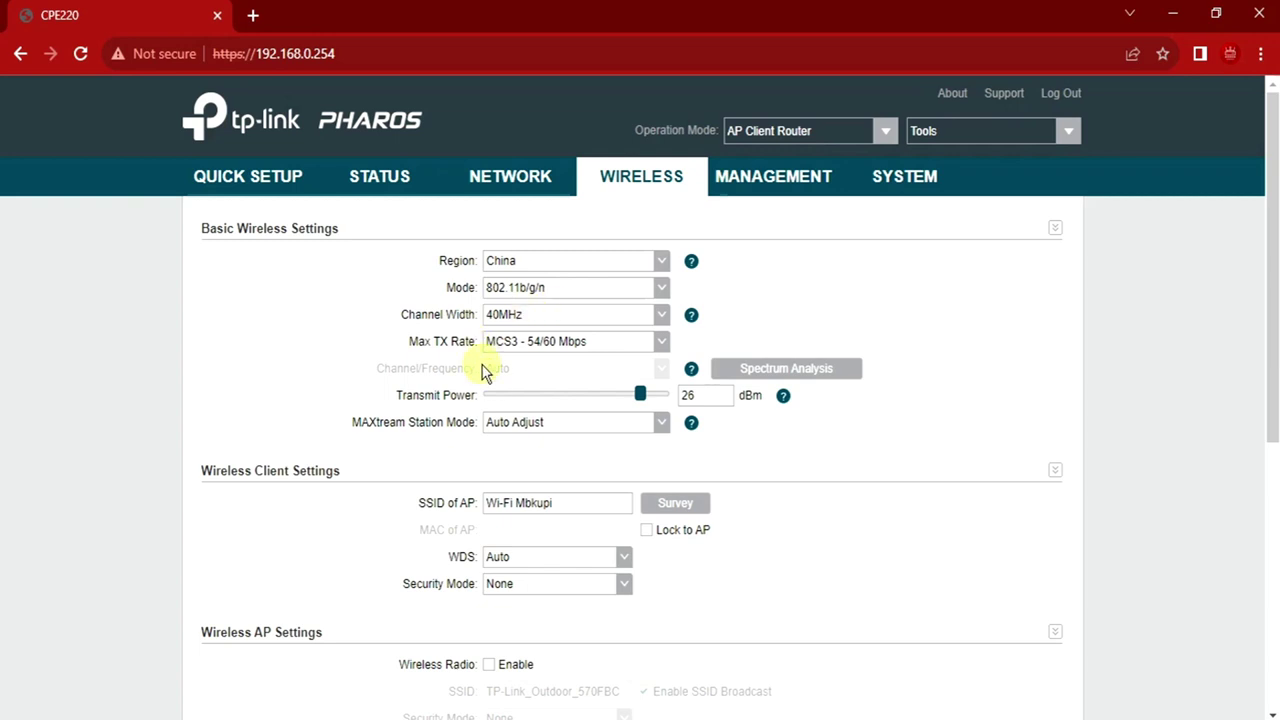
Move the Transmit Power slider to 27 dBm and apply the wireless settings
left_click_drag(657, 403, 707, 399)
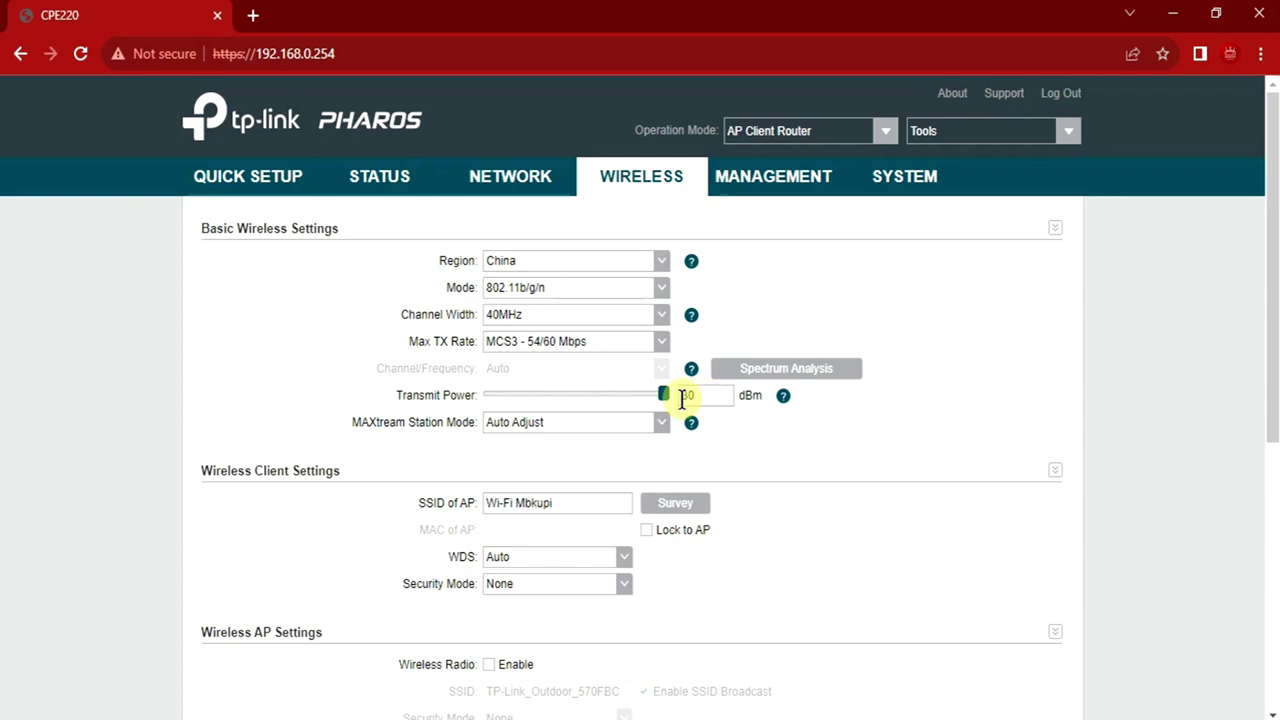
left_click_drag(665, 399, 647, 401)
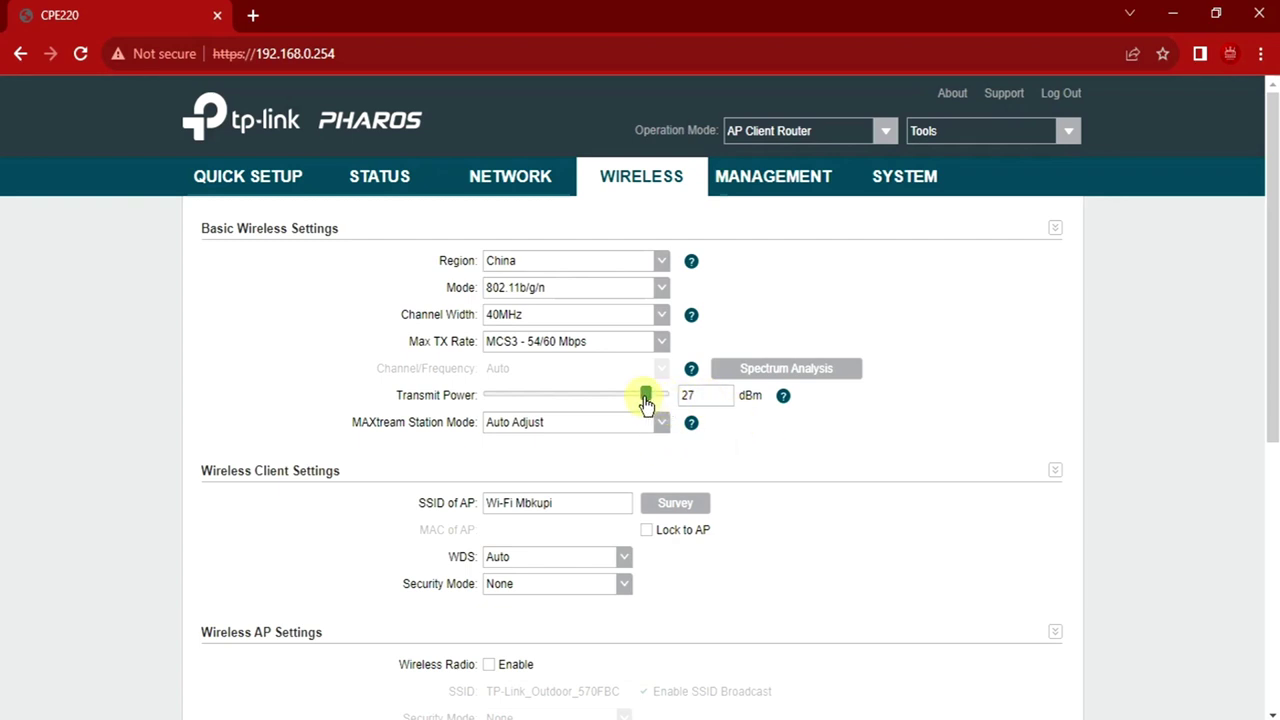
scroll(750, 430, "down", 5)
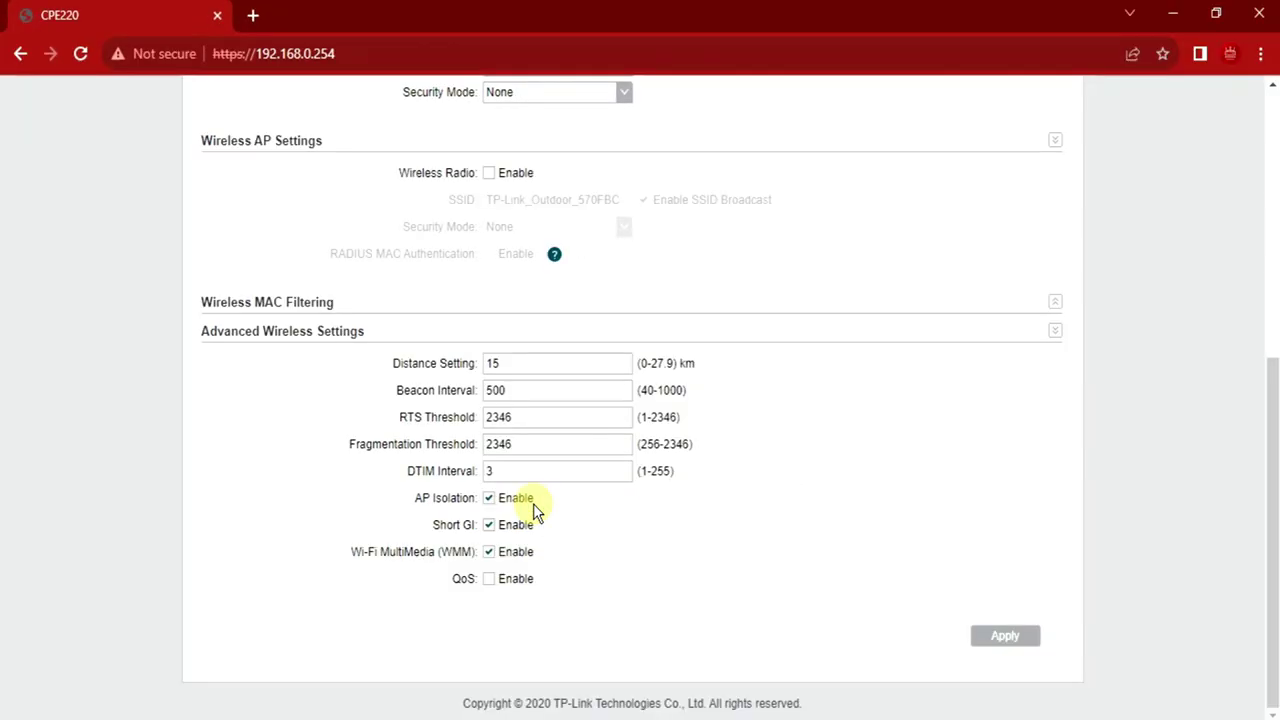
scroll(871, 483, "up", 1)
scroll(991, 640, "down", 1)
left_click(1005, 638)
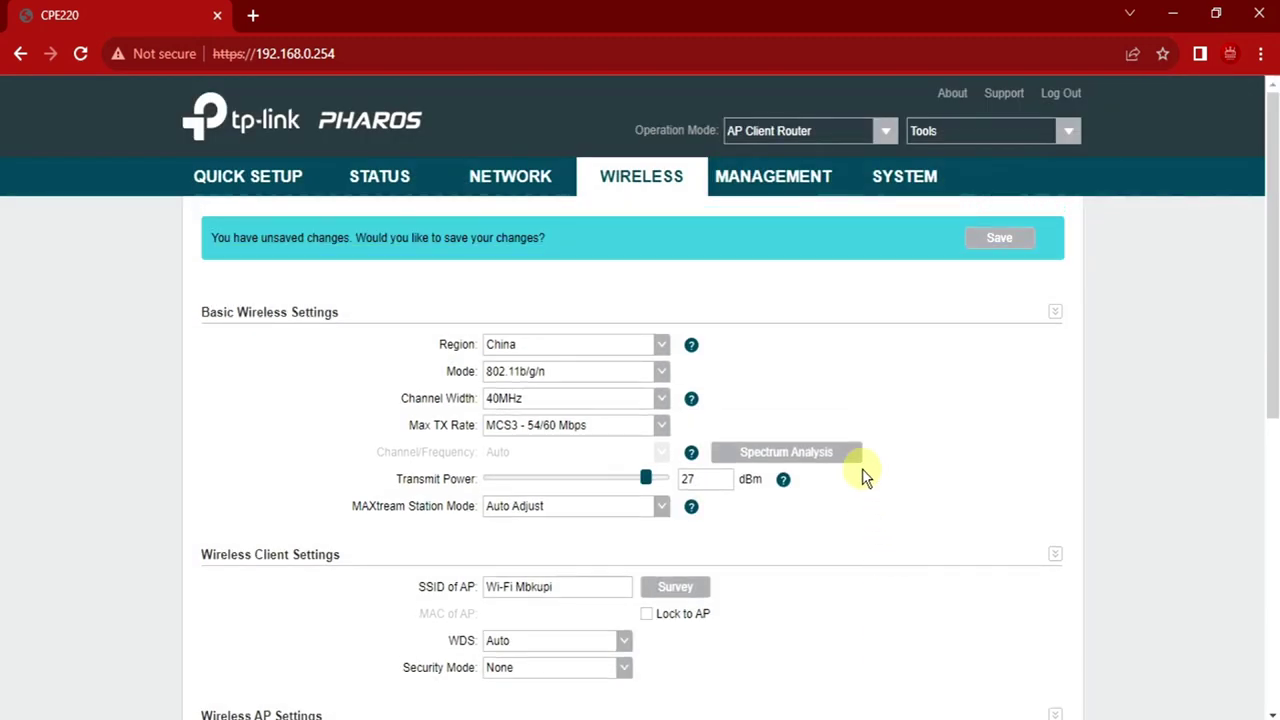
Save the pending changes, zoom the page to 110%, and run a site survey of nearby networks
left_click(981, 245)
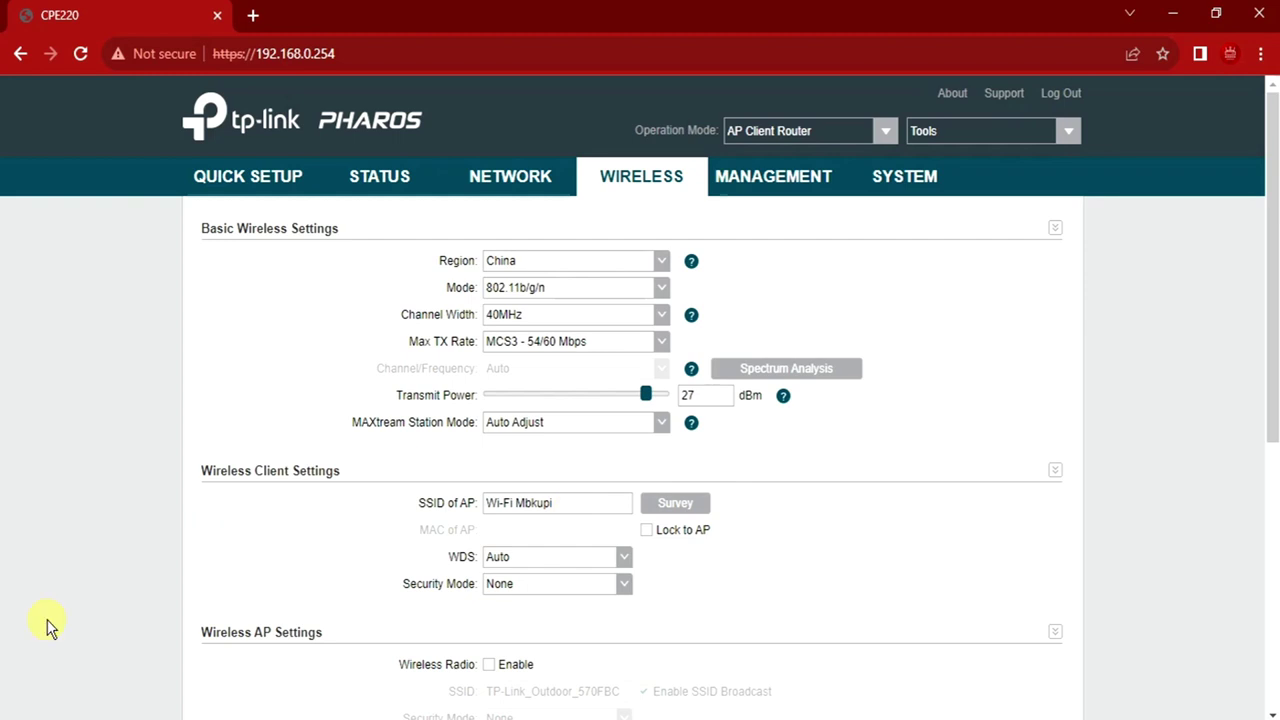
key("ctrl+plus")
scroll(754, 583, "down", 2)
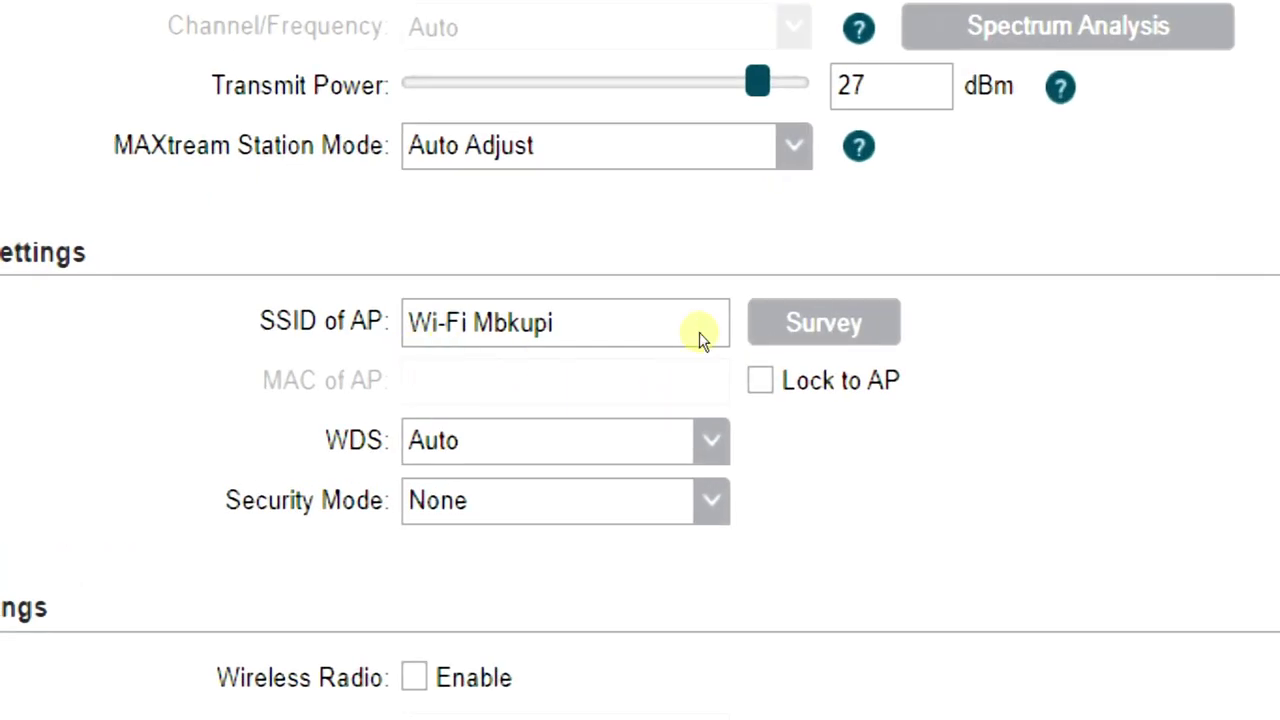
left_click(823, 322)
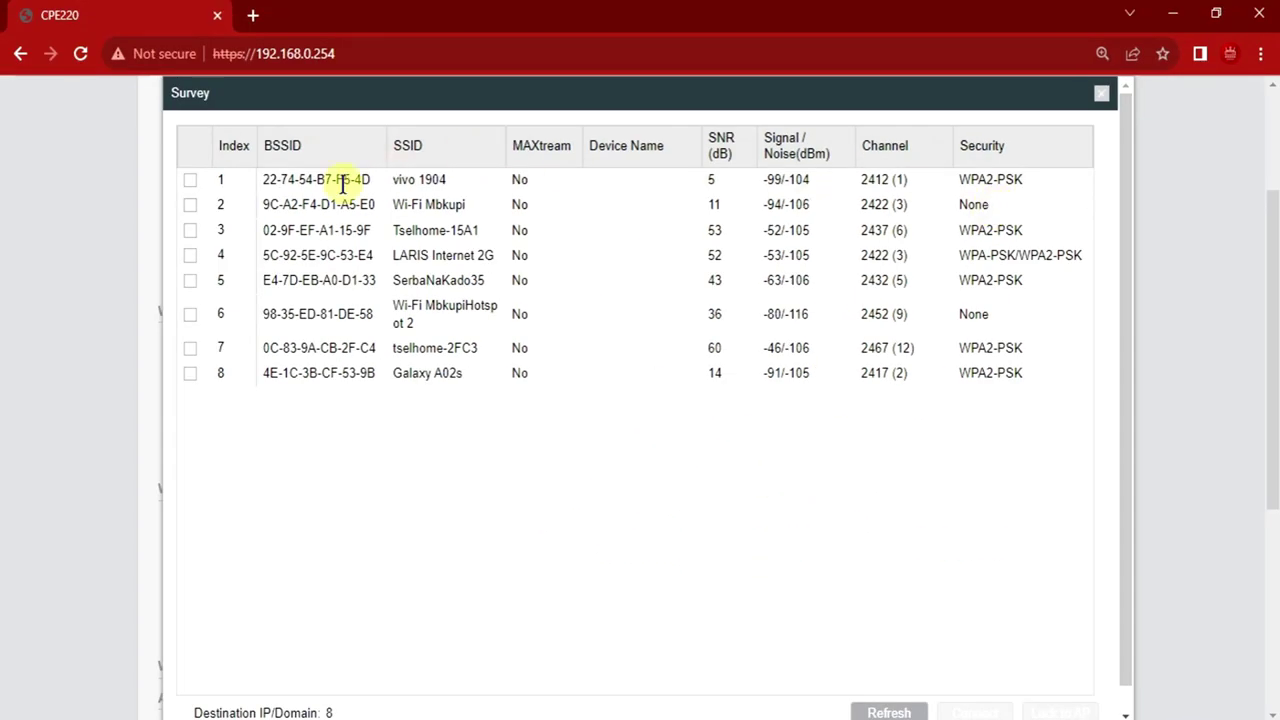
Pick Wi-Fi Mbkupi from the survey, connect to it as a client, and apply
left_click(190, 205)
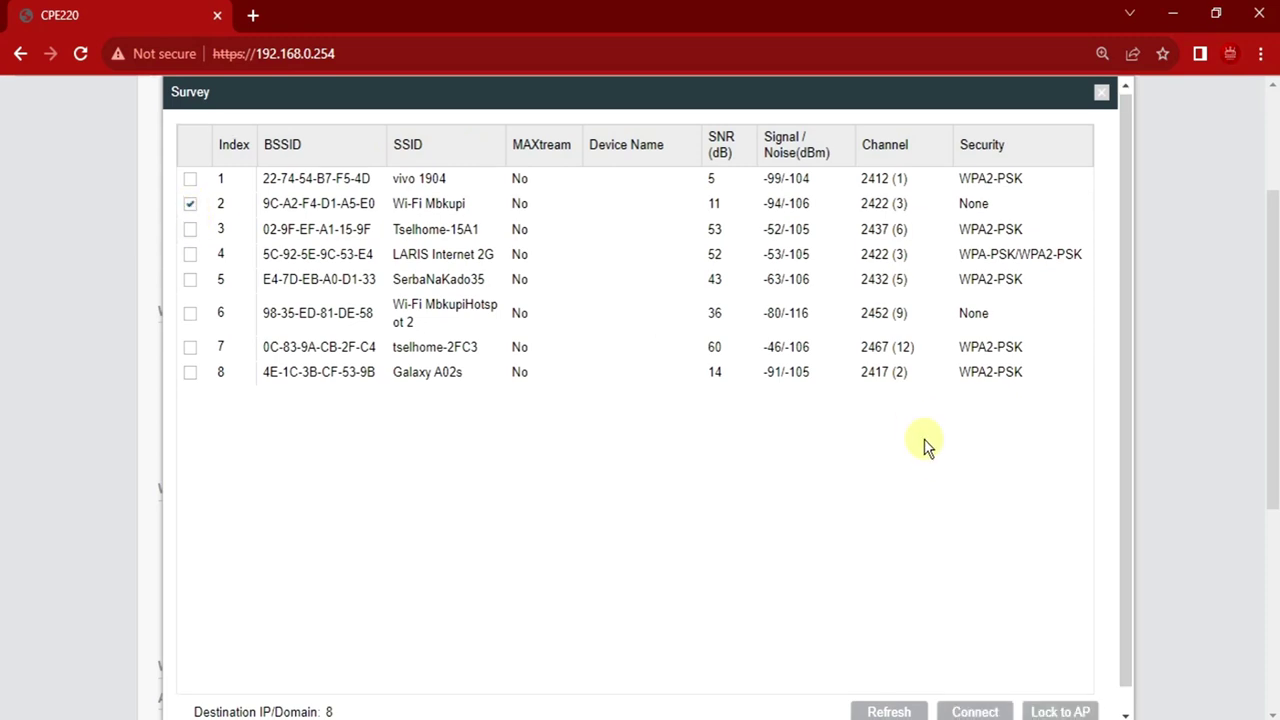
scroll(925, 455, "down", 1)
left_click(990, 695)
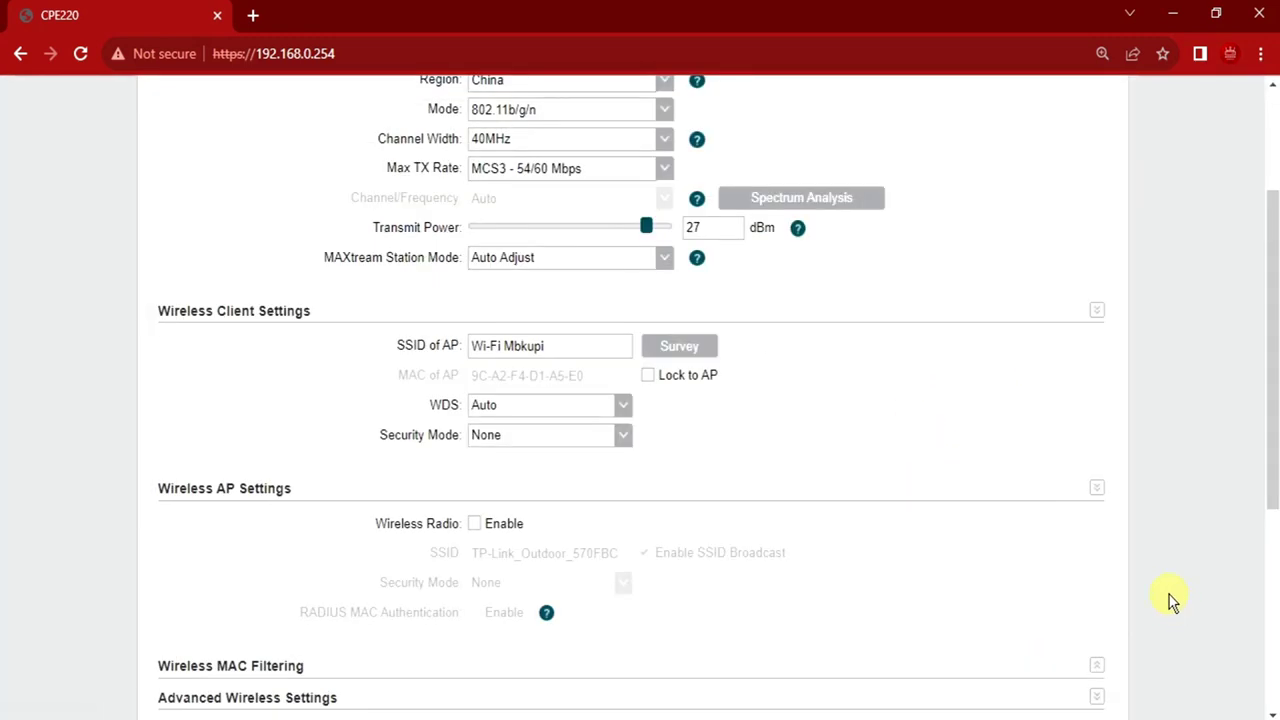
scroll(1171, 600, "down", 4)
left_click(1042, 630)
scroll(1134, 600, "up", 6)
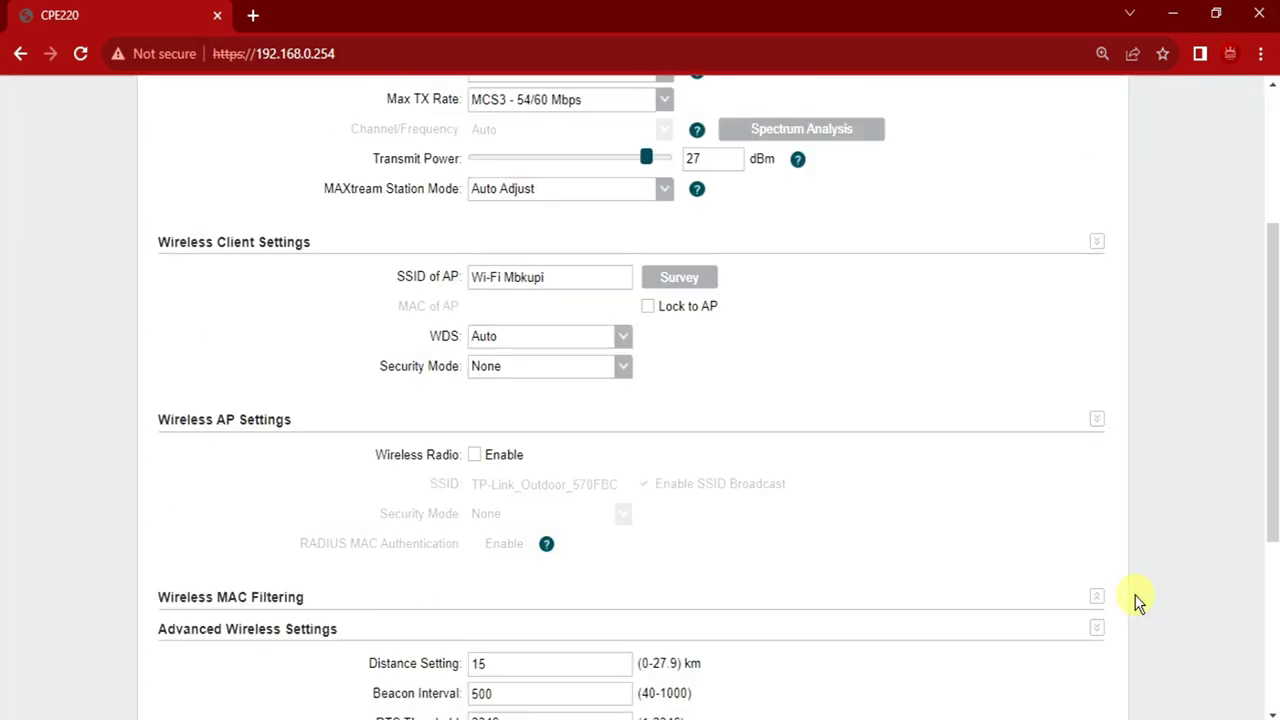
scroll(1129, 578, "down", 1)
scroll(1125, 565, "down", 3)
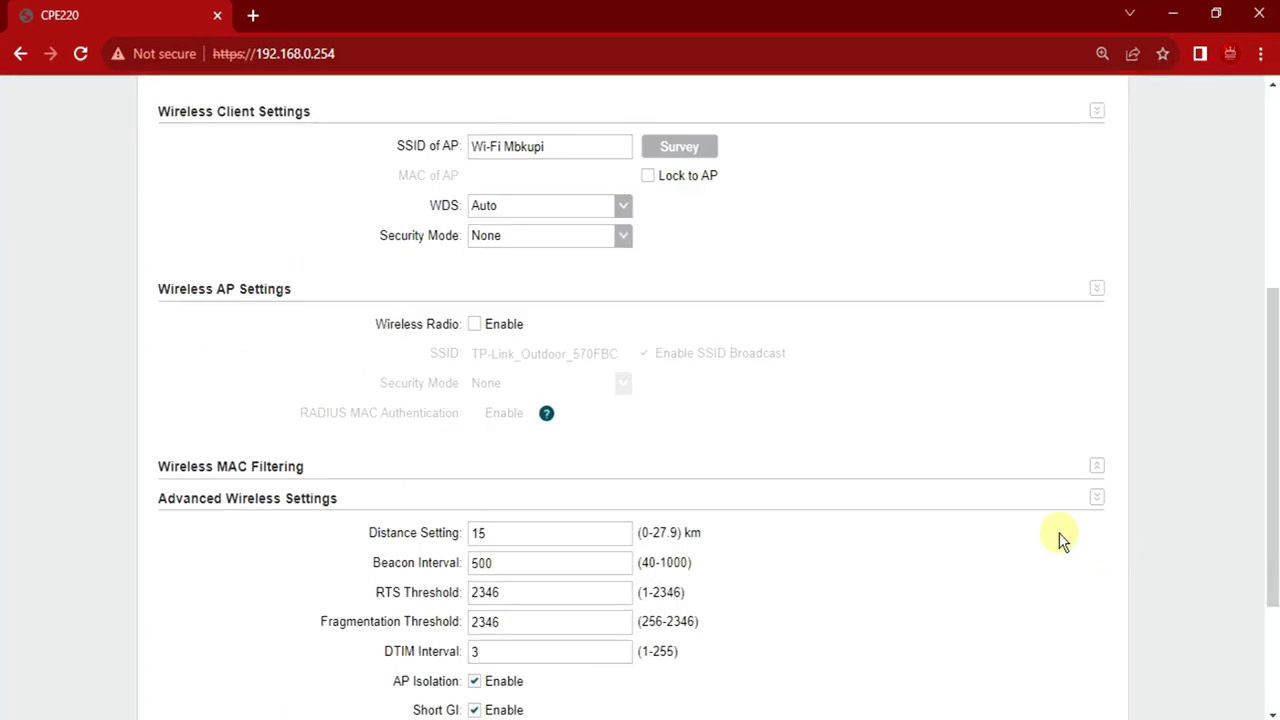
scroll(1035, 515, "up", 2)
scroll(1028, 505, "up", 2)
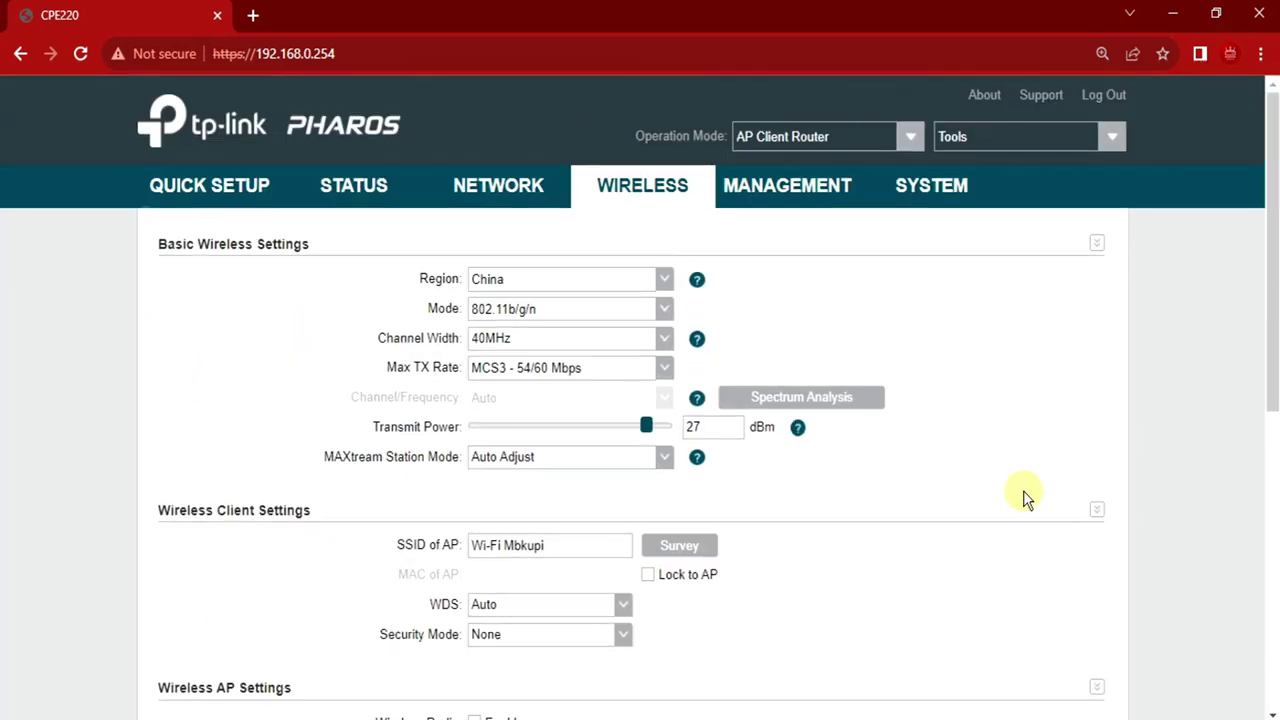
Check WAN IP 10.10.10.207 on the Status page and paste gateway 10.10.10.1 into a new tab
left_click(338, 190)
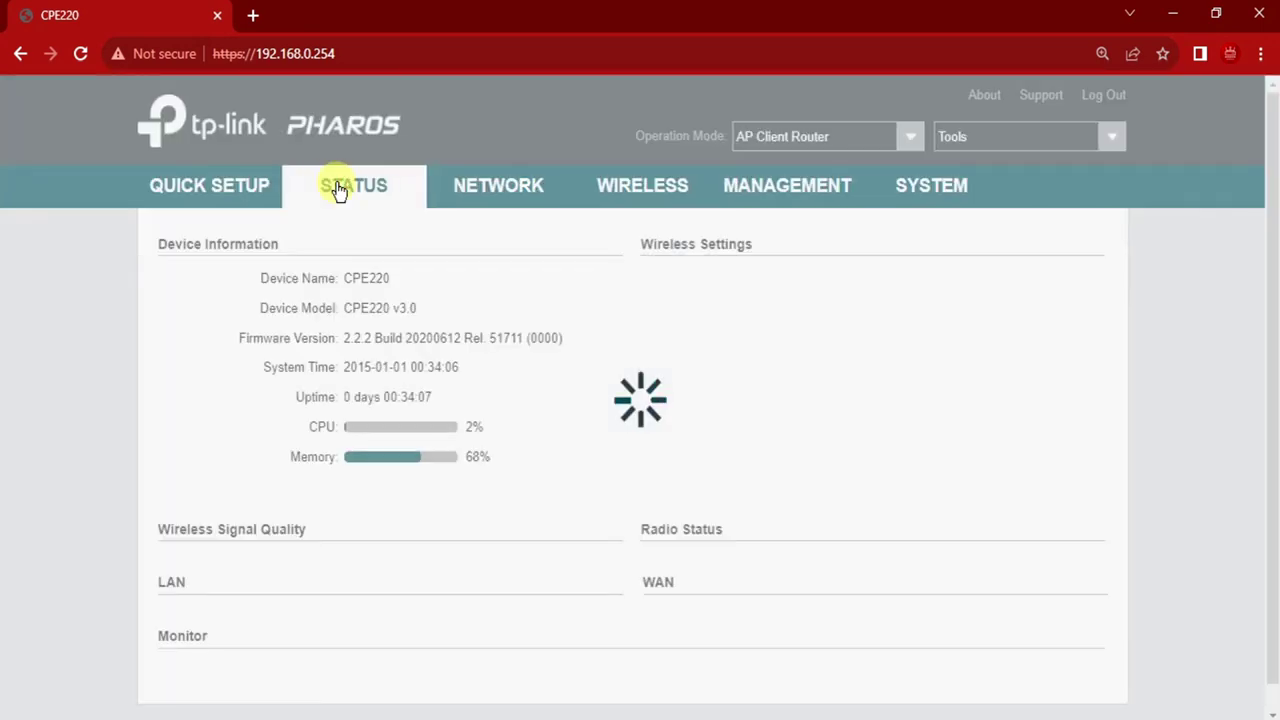
scroll(165, 360, "down", 6)
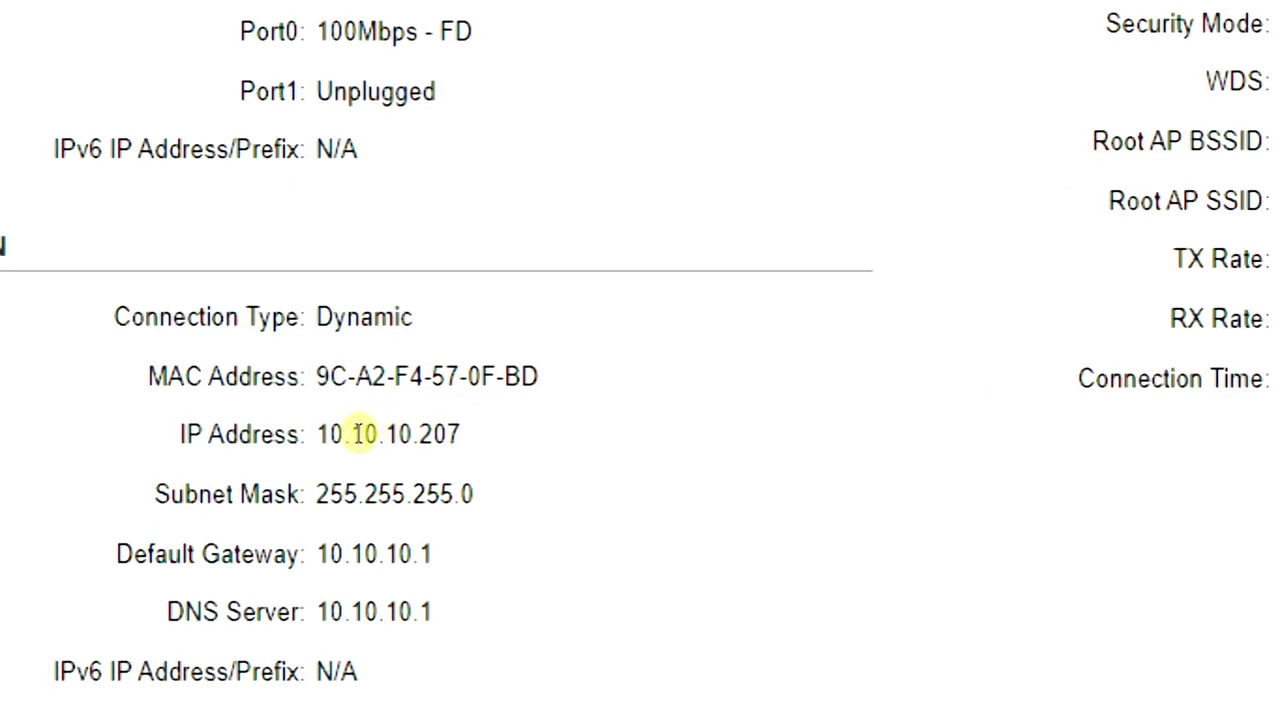
double_click(424, 436)
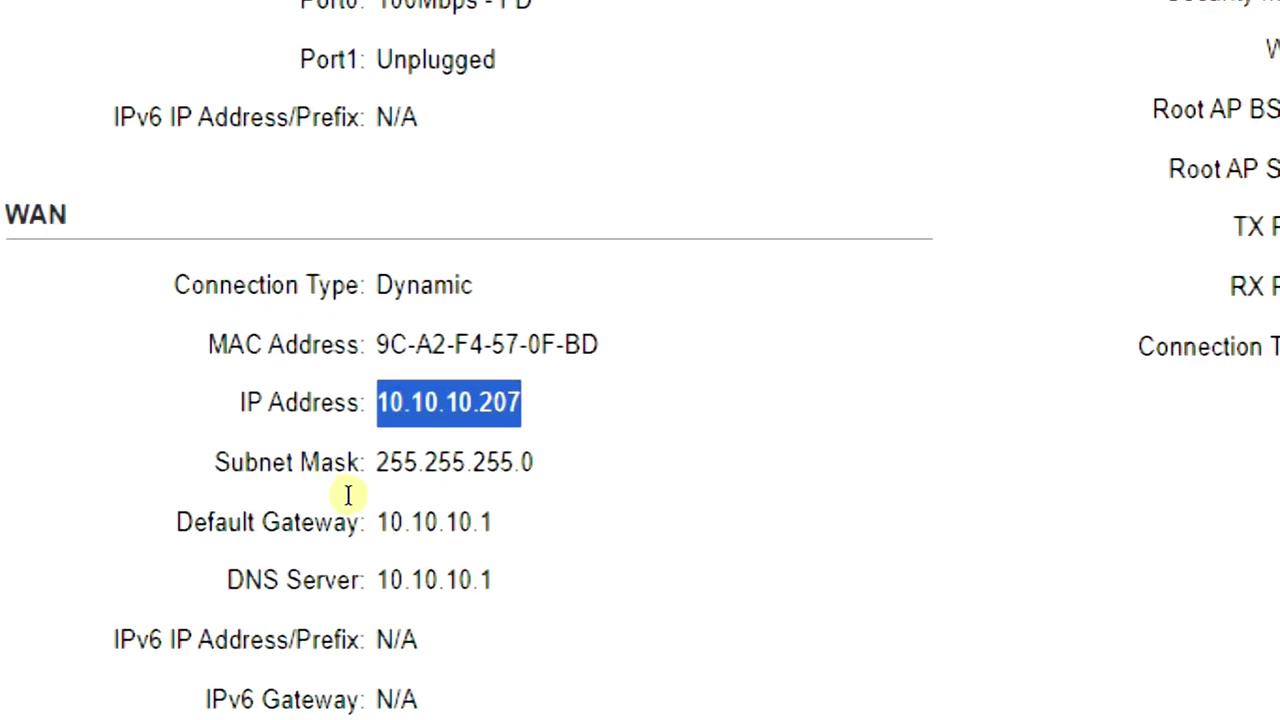
left_click_drag(348, 495, 418, 492)
key("ctrl+c")
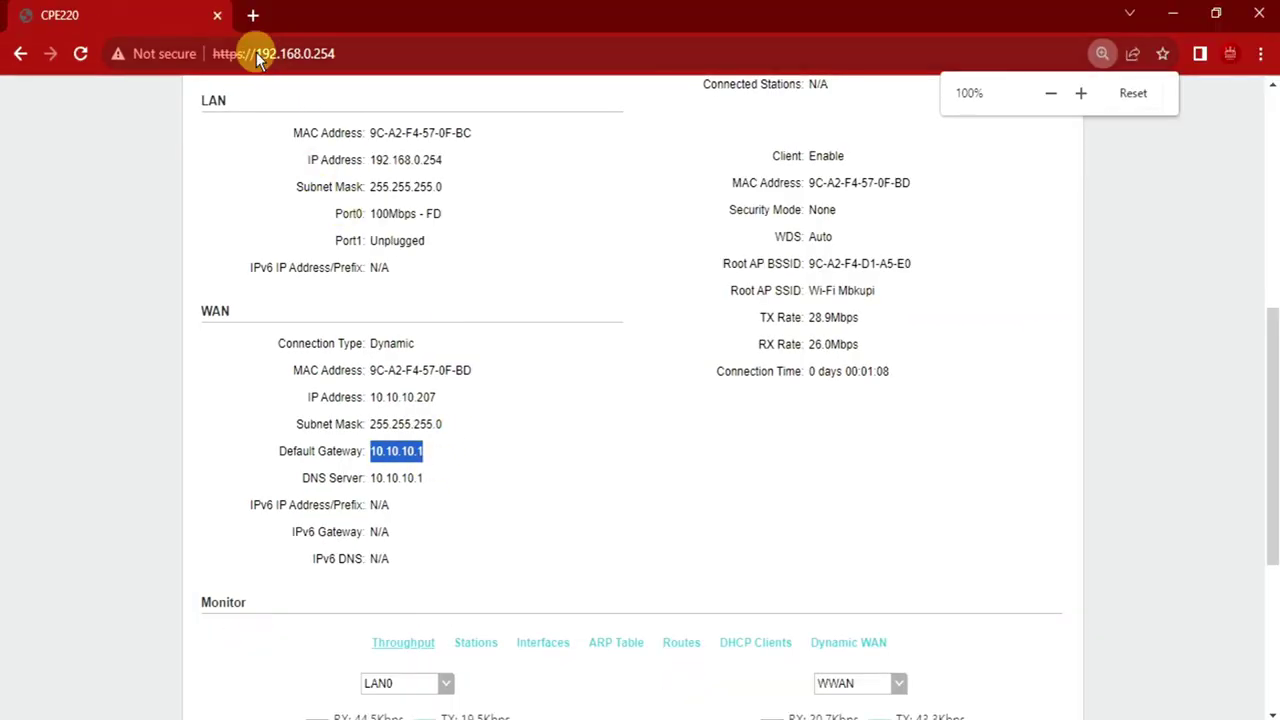
left_click(253, 15)
key("ctrl+v")
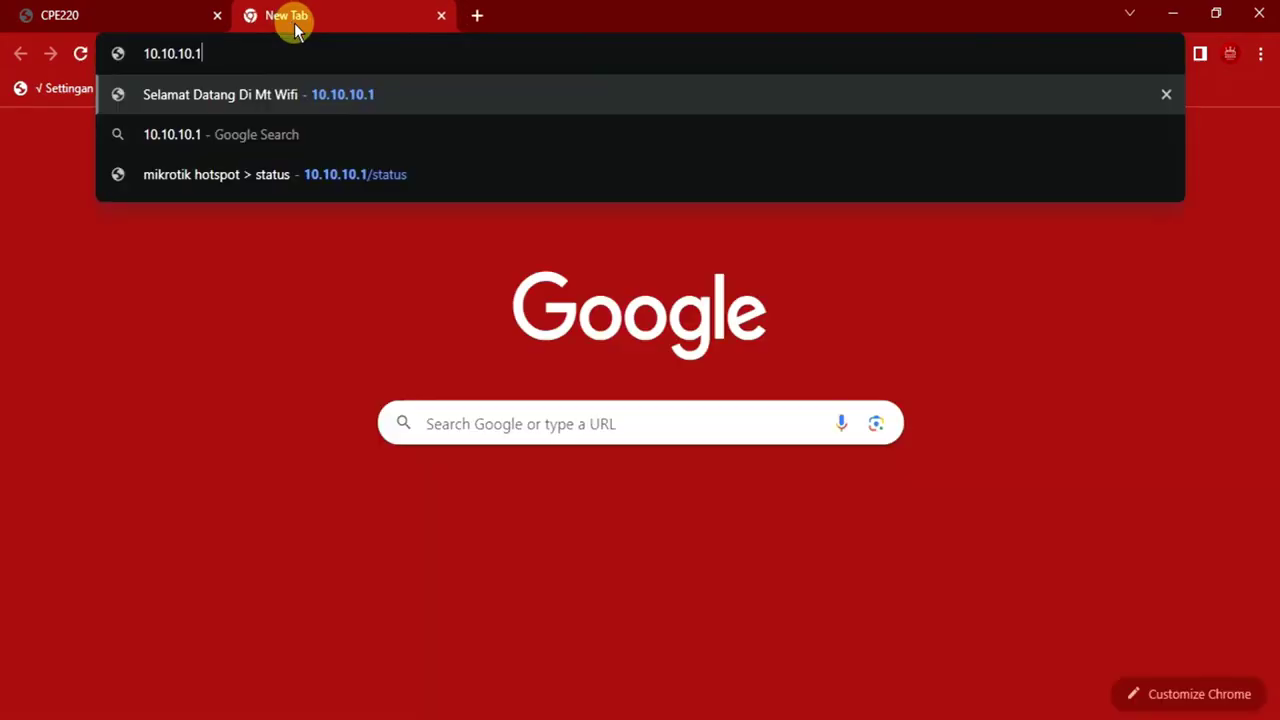
Load 10.10.10.1 to reach the Forest@WiFi login at forest.com/login, then return to the CPE220 tab
key("Return")
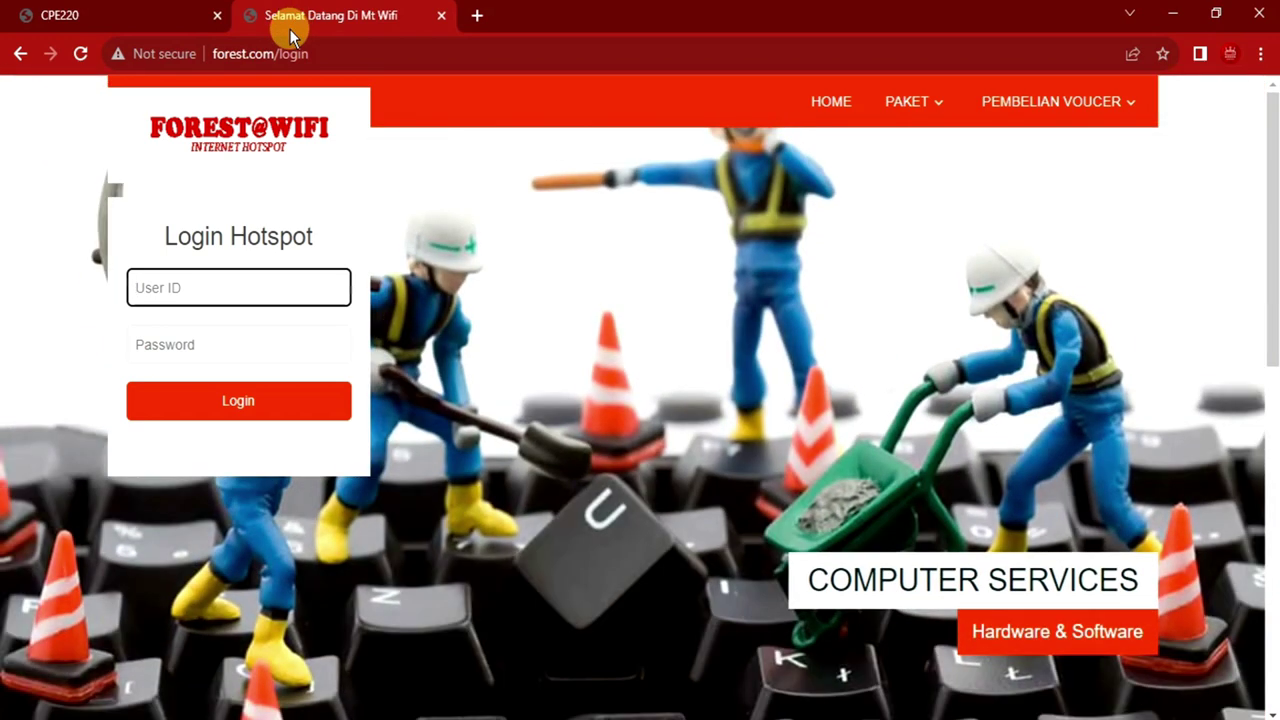
left_click(114, 9)
scroll(665, 332, "up", 3)
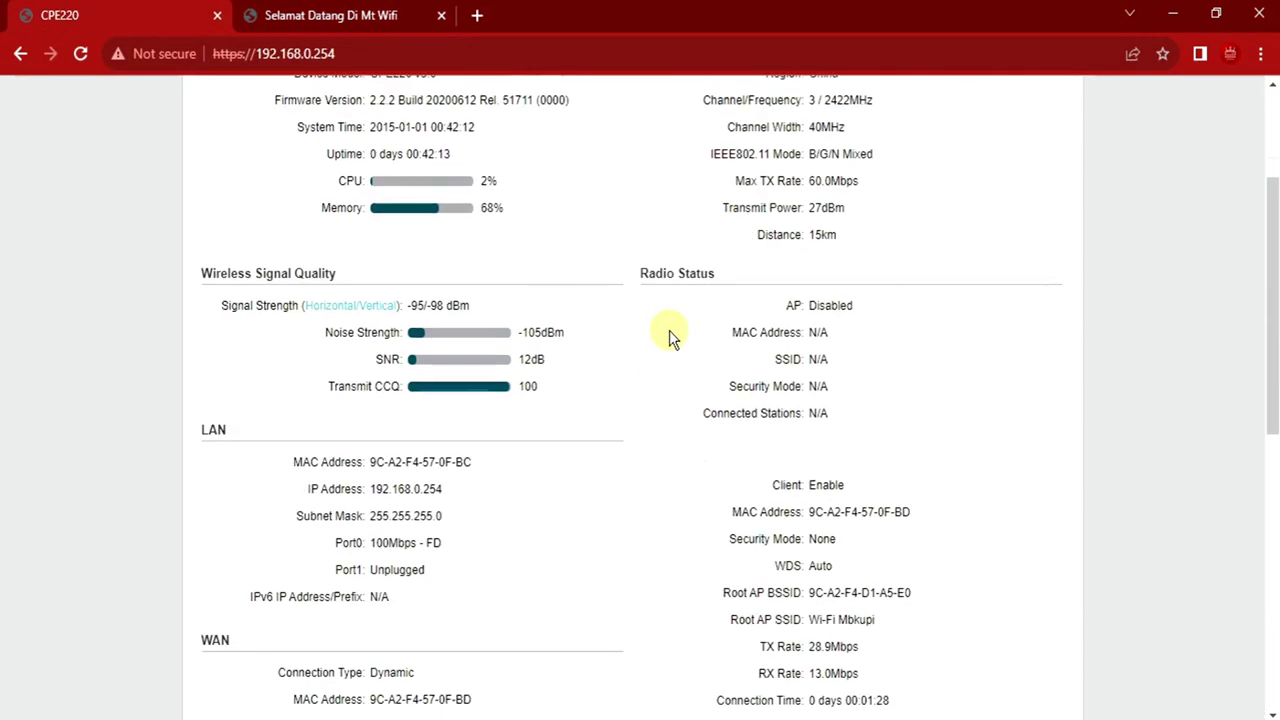
Raise Transmit Power to 30 dBm, then return to the Status page's wireless signal quality
scroll(665, 325, "up", 3)
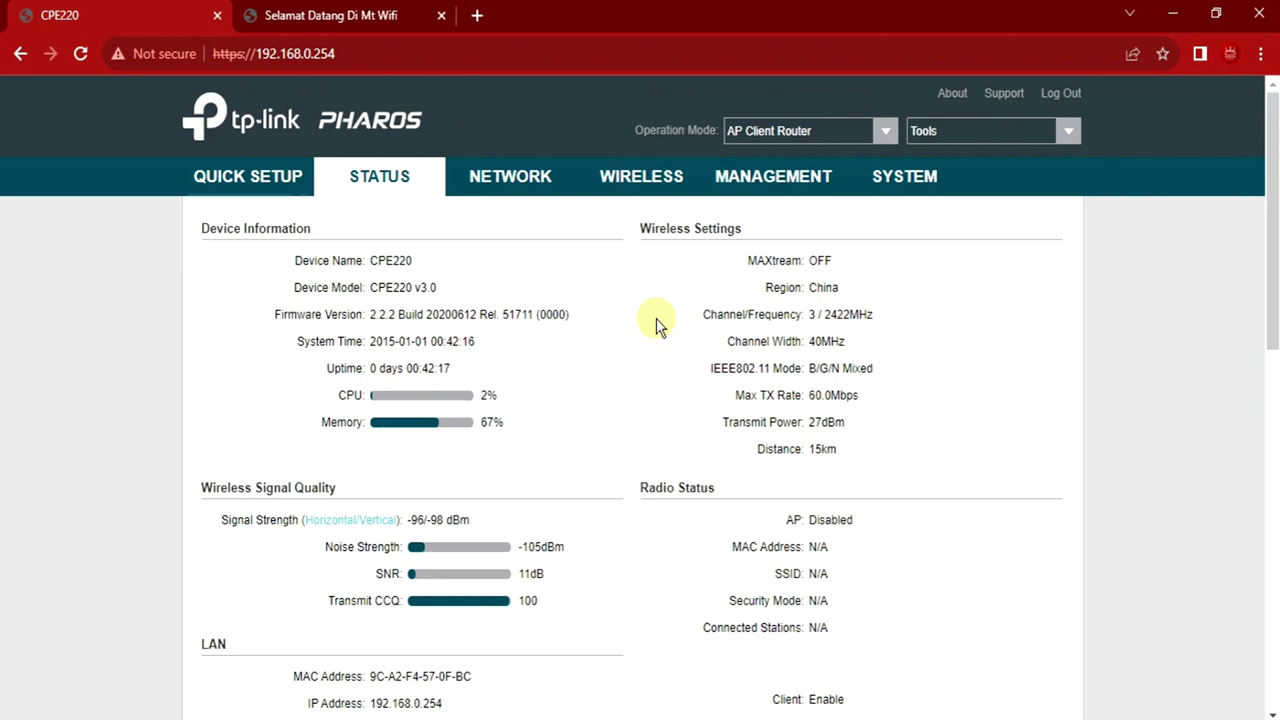
left_click(650, 188)
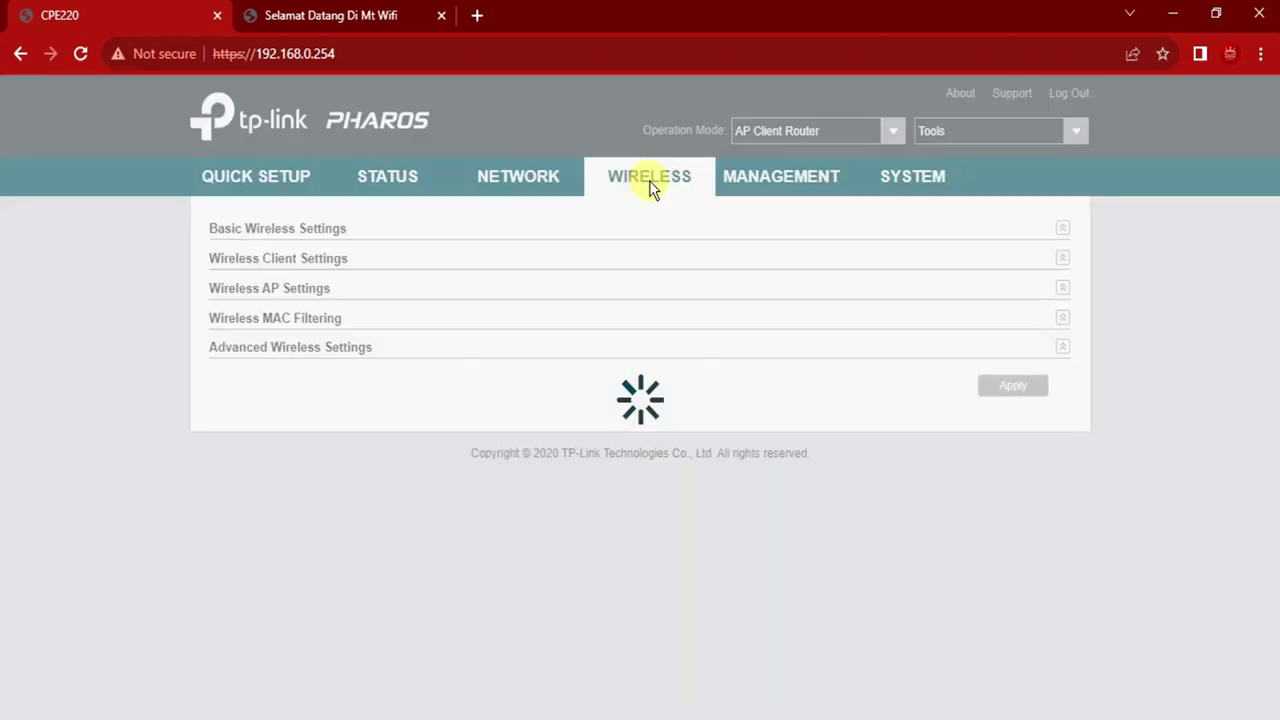
scroll(737, 295, "down", 2)
scroll(737, 295, "up", 2)
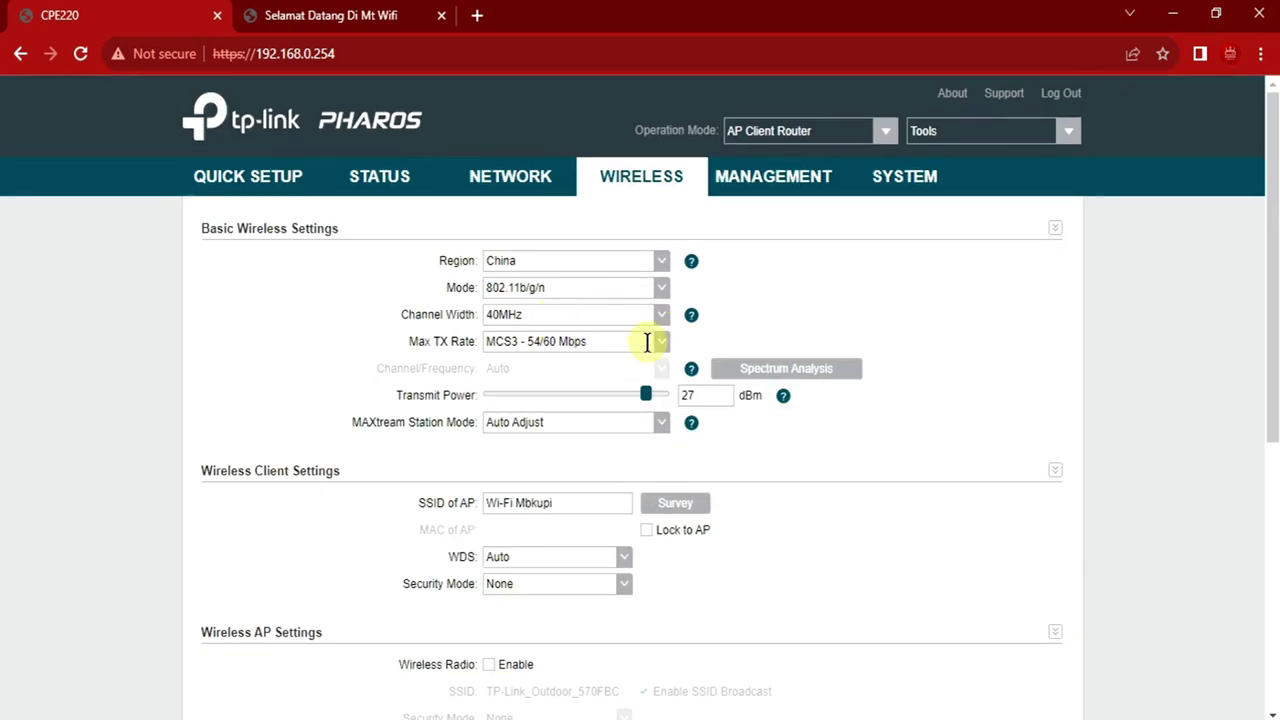
left_click_drag(645, 397, 757, 396)
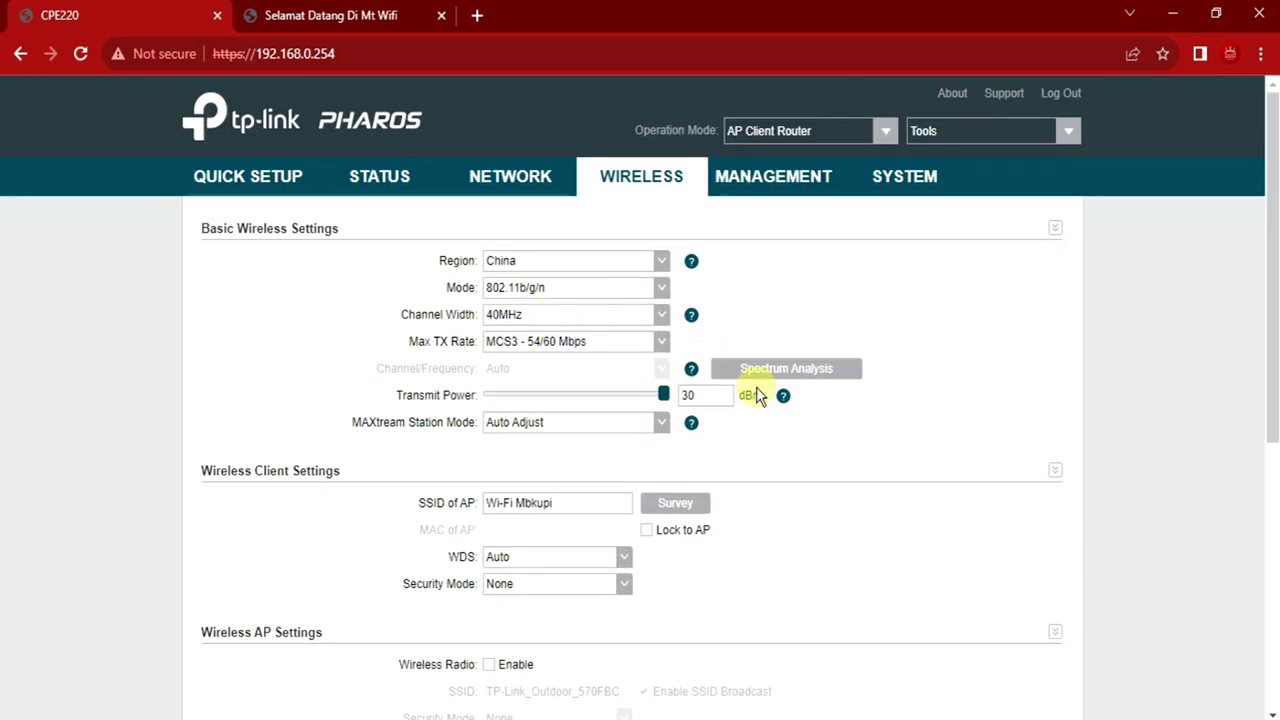
left_click(365, 182)
scroll(193, 386, "down", 3)
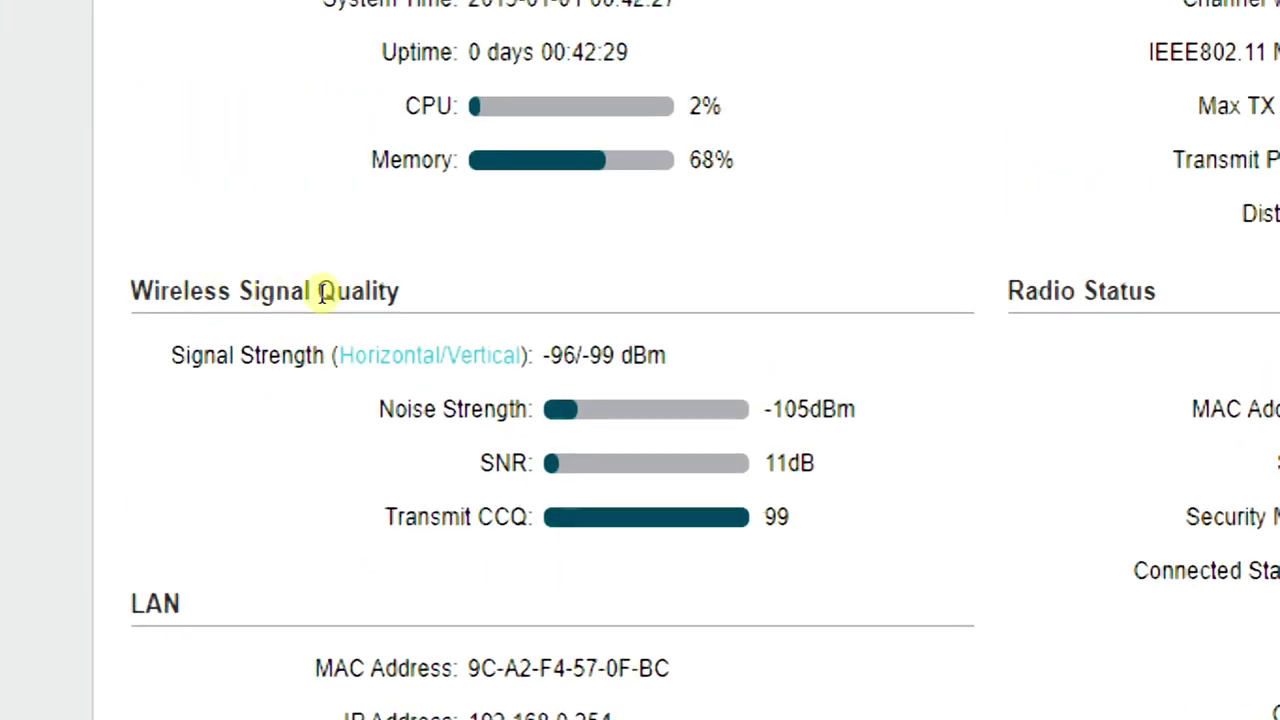
Toggle signal strength to the Combined -94 dBm reading and review the Monitor throughput graphs
left_click(350, 332)
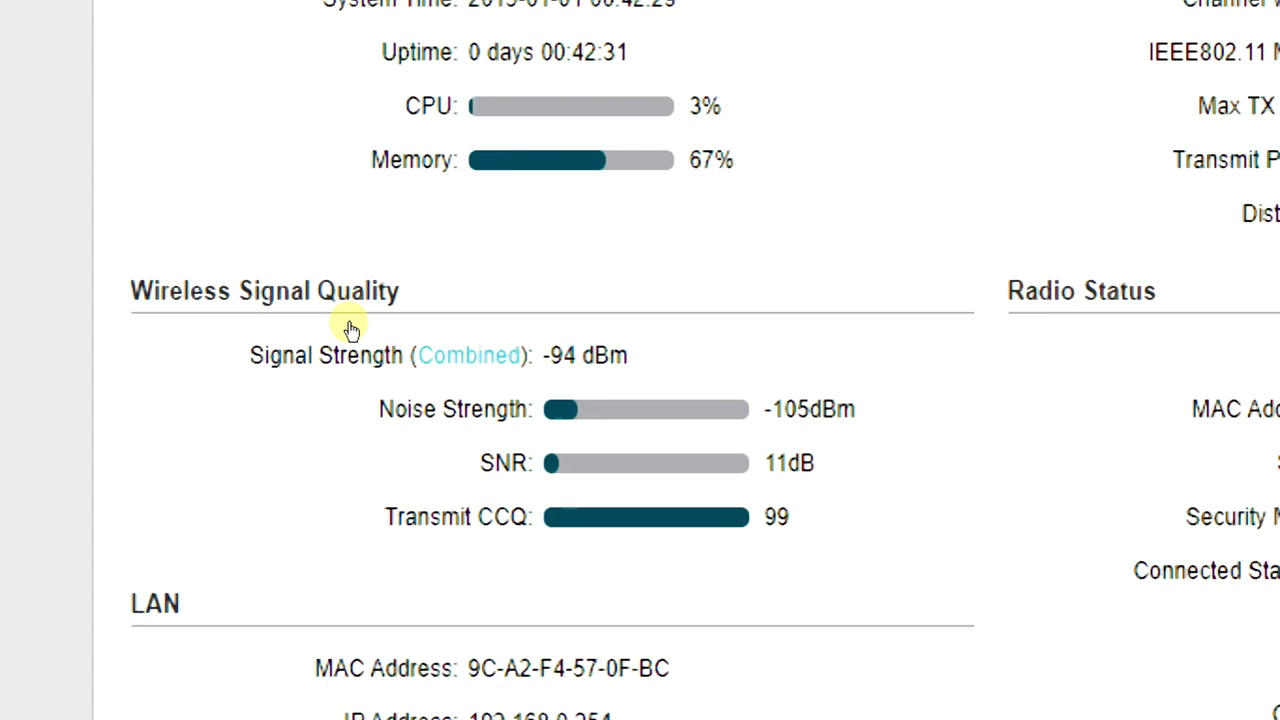
left_click(376, 330)
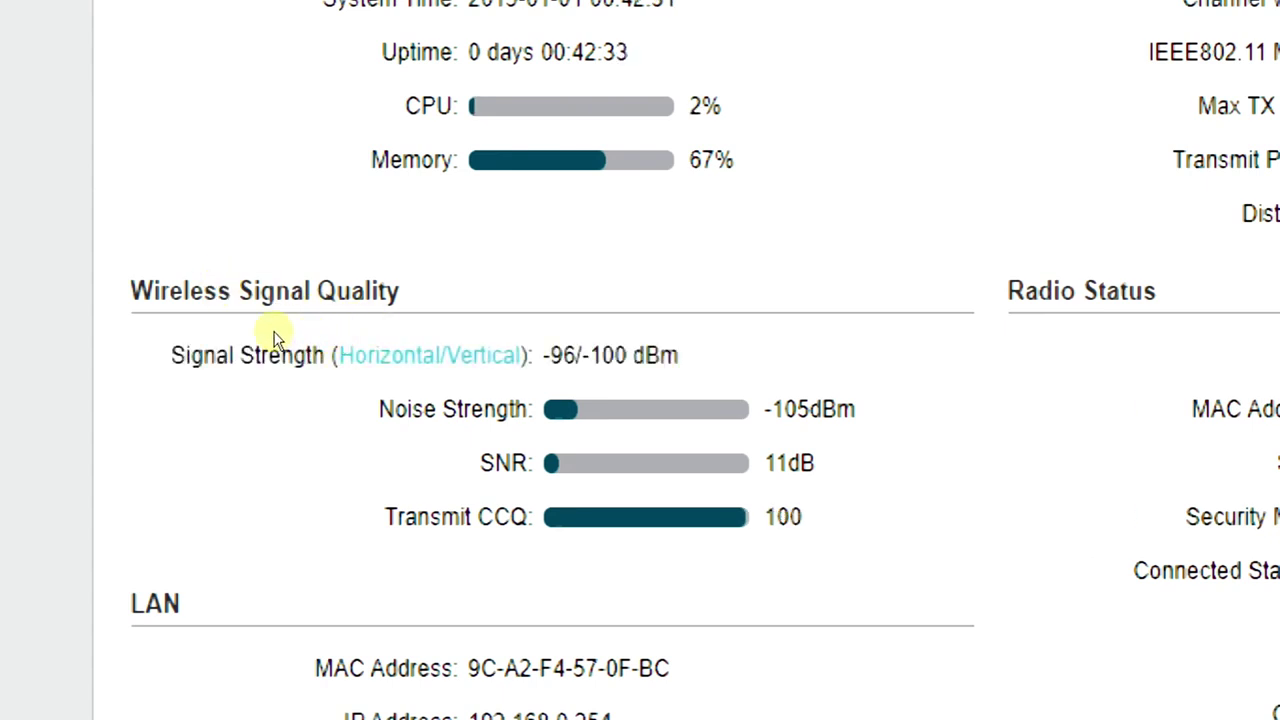
left_click(360, 328)
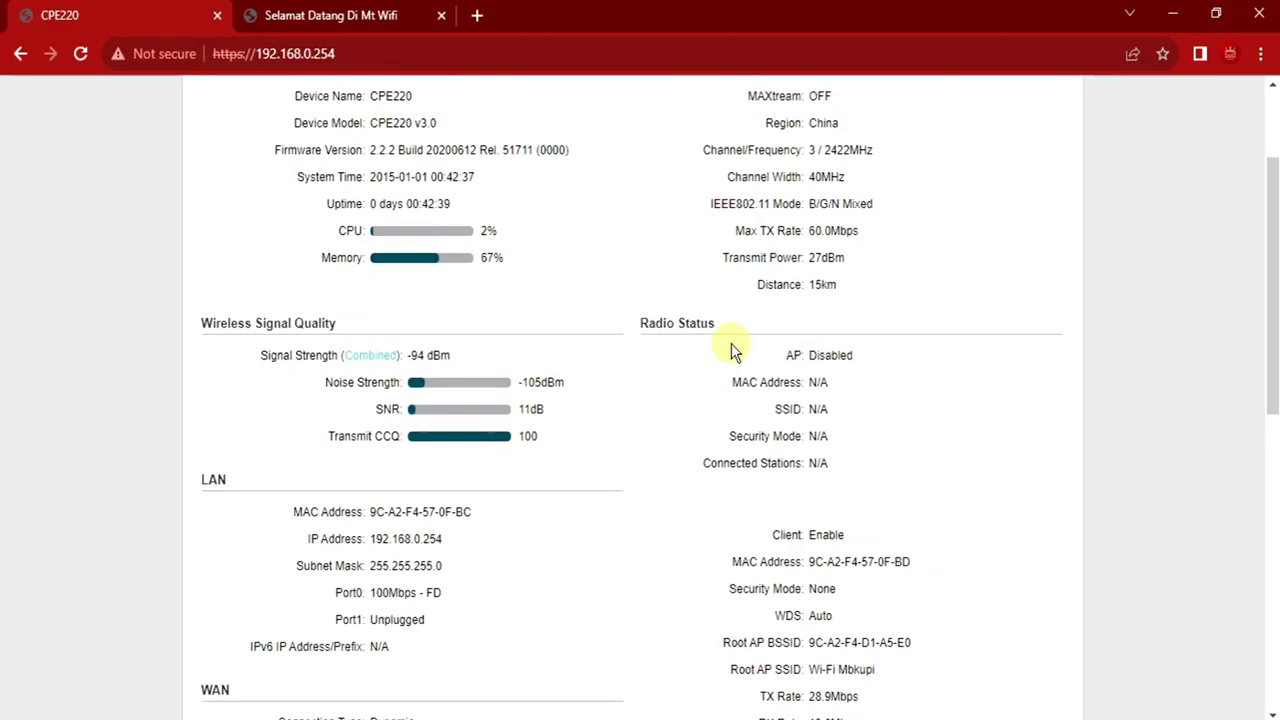
scroll(731, 343, "down", 7)
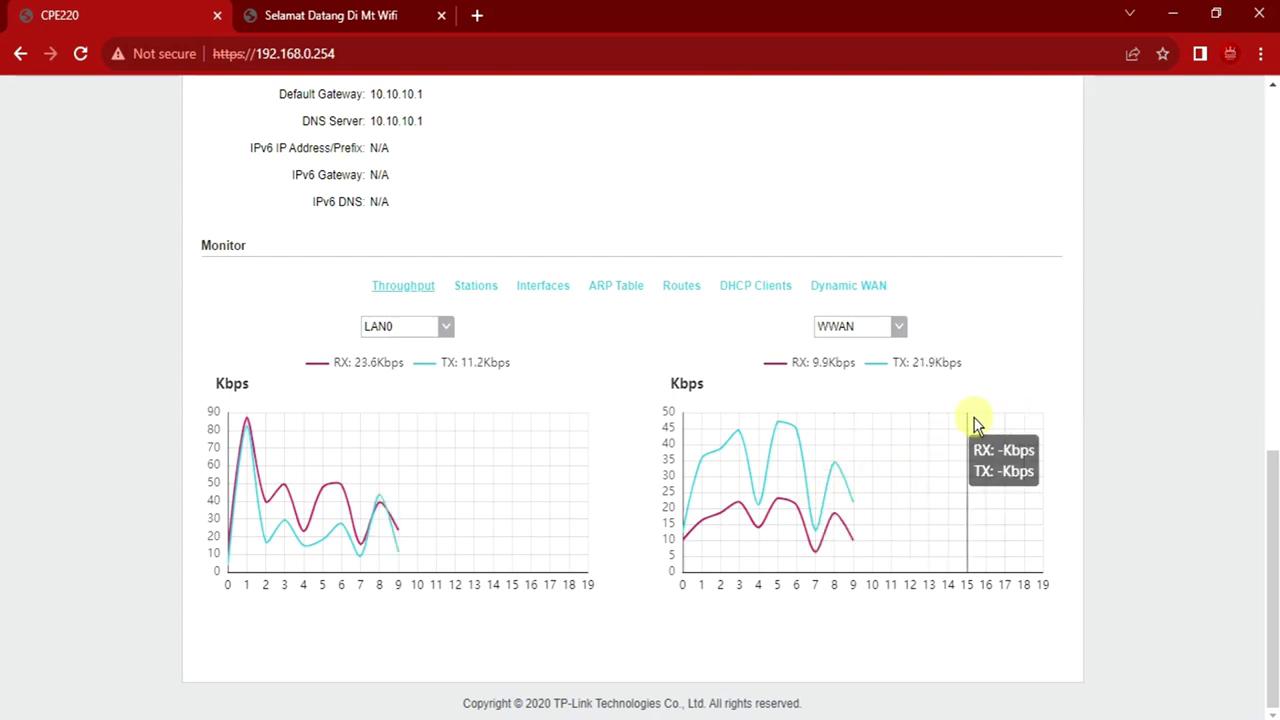
scroll(962, 422, "up", 1)
scroll(962, 422, "up", 4)
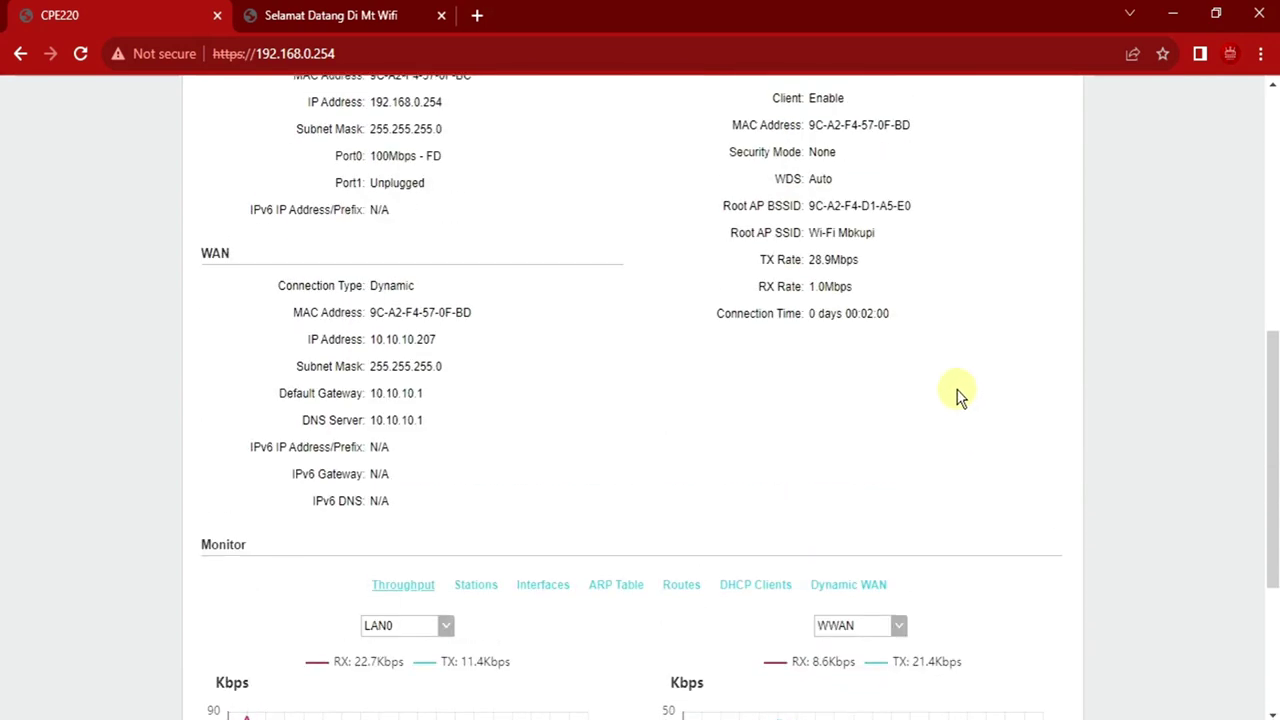
scroll(950, 400, "up", 2)
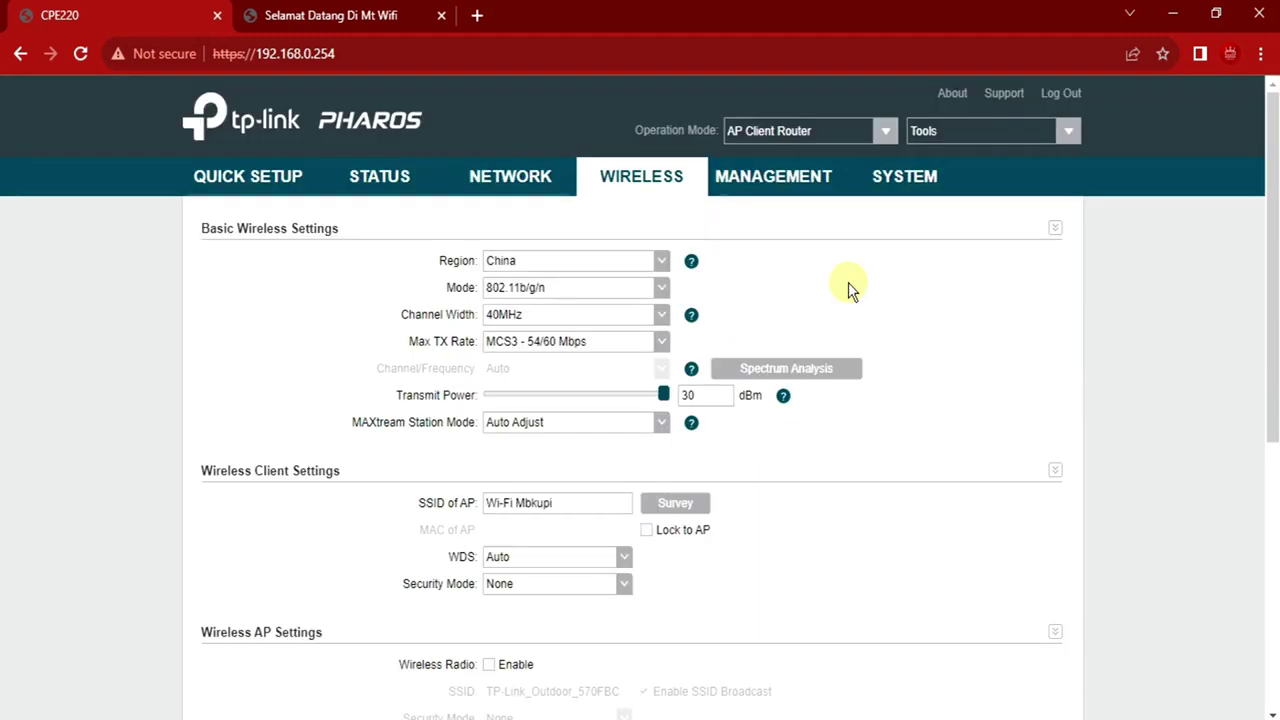